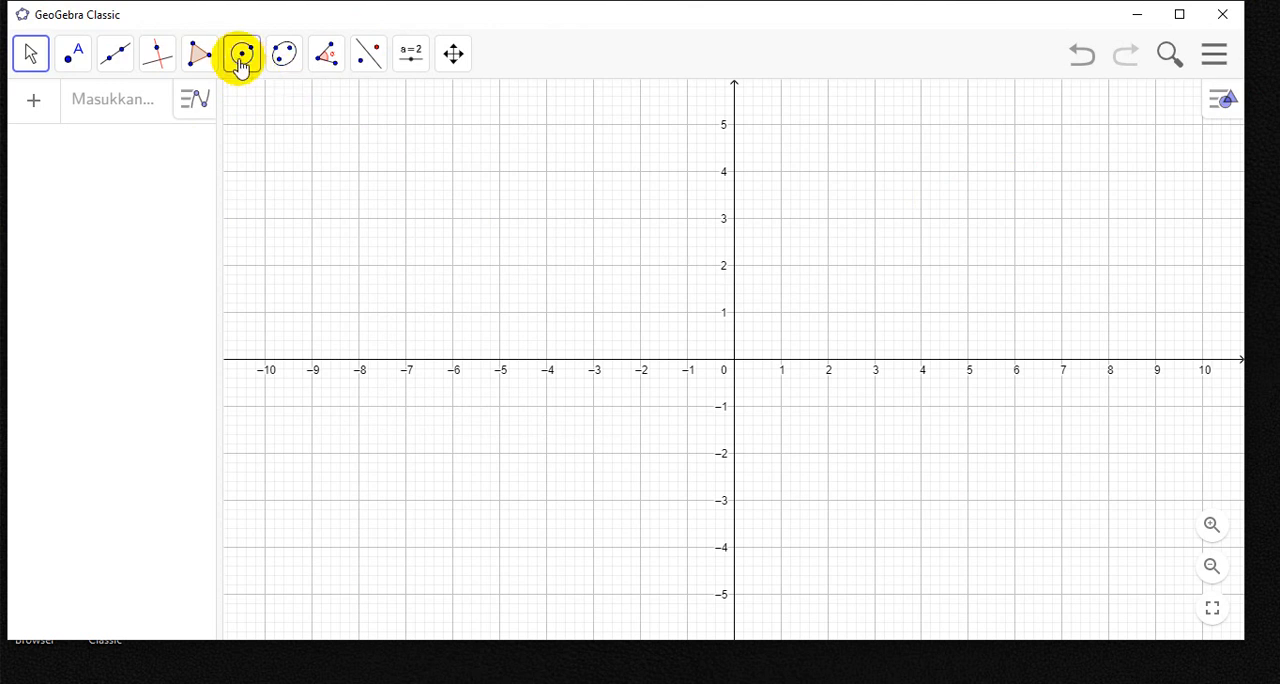
- Draw a circle centred on the x-axis at (-4, 0) with a radius of about 3 using Lingkaran dengan Pusat dan Jari-jari
click(240, 62)
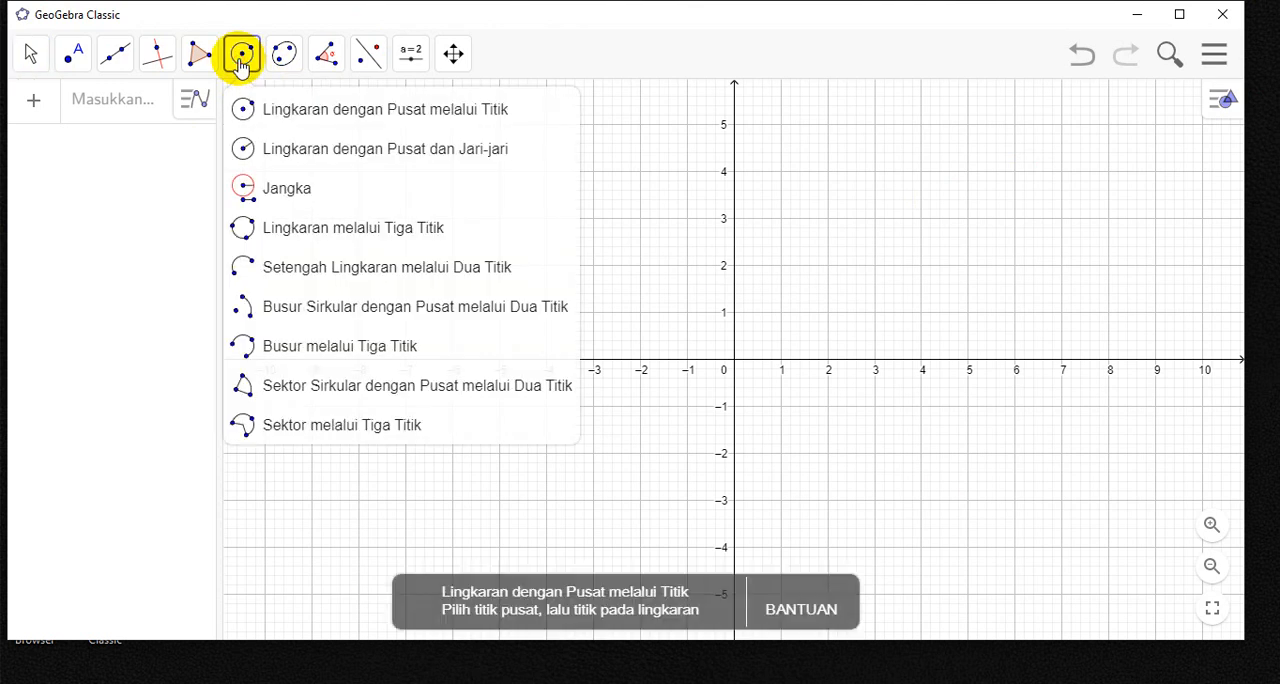
click(313, 157)
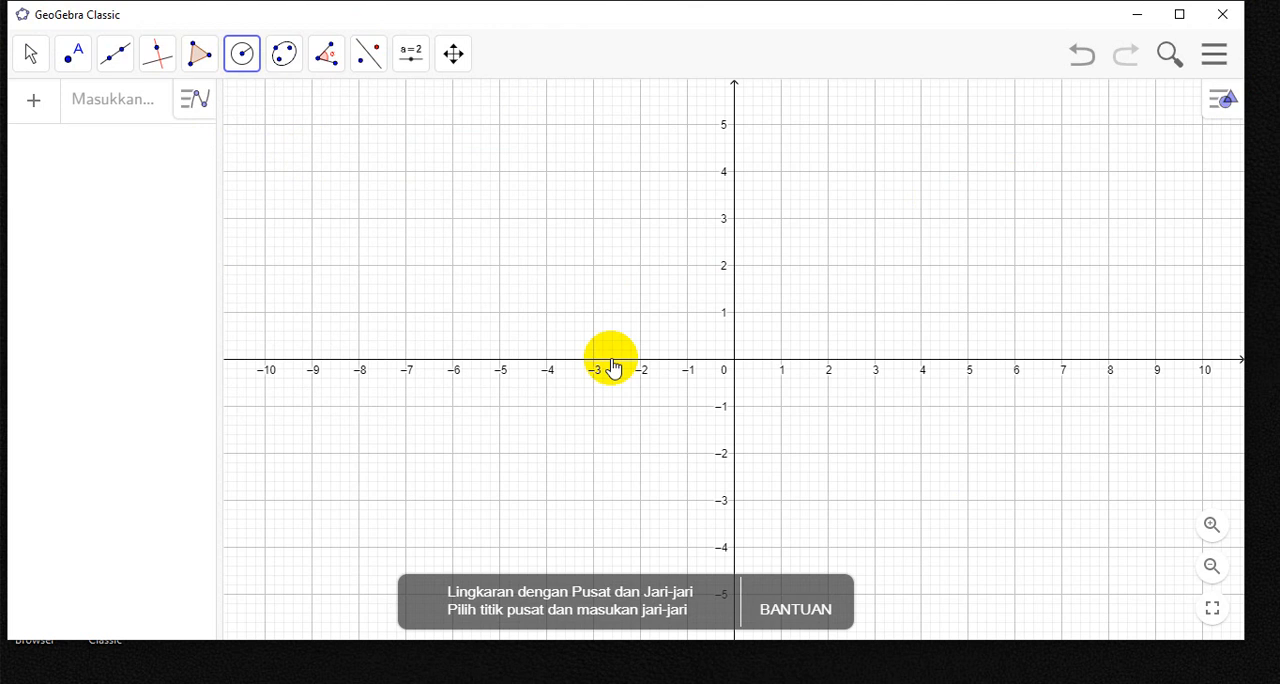
click(546, 360)
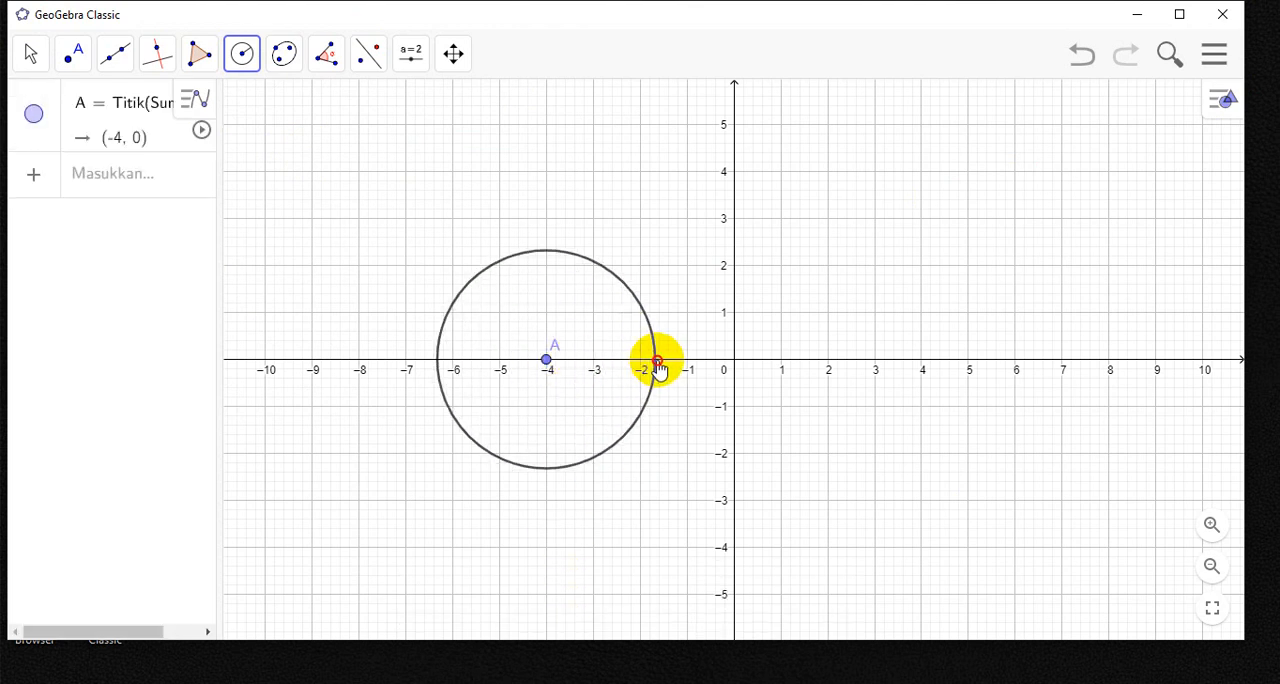
click(687, 360)
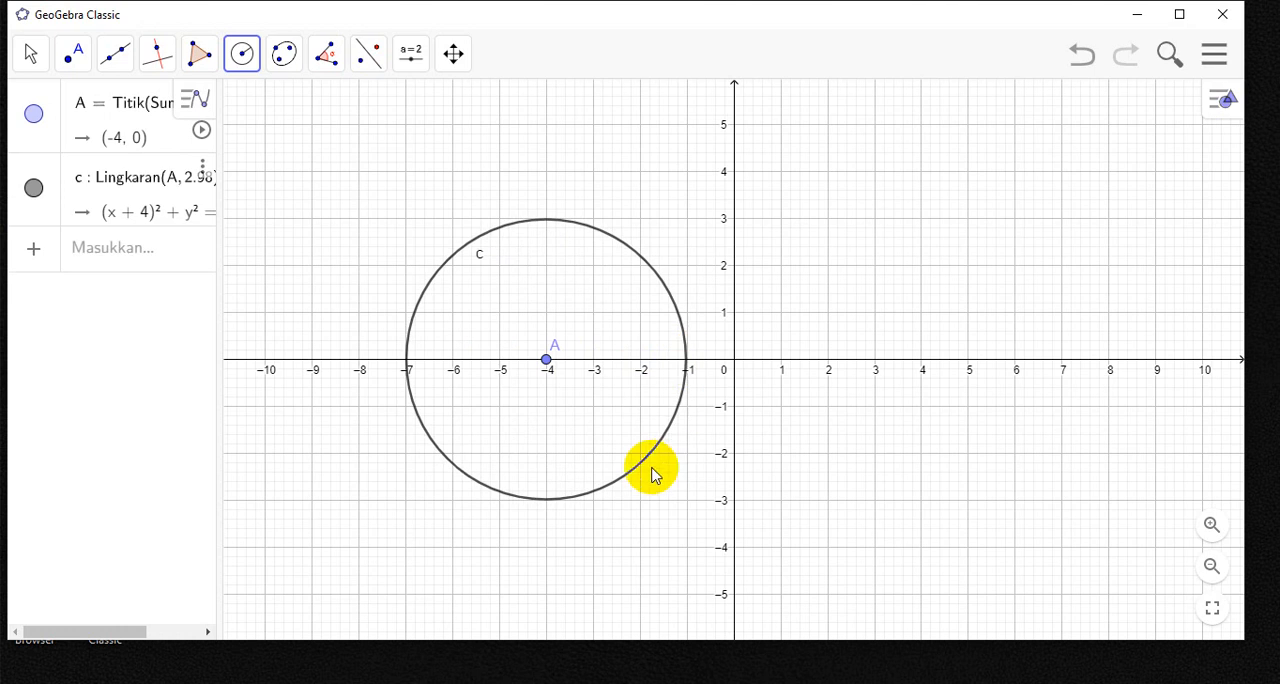
- Hide the label of the circle centred at A
click(32, 58)
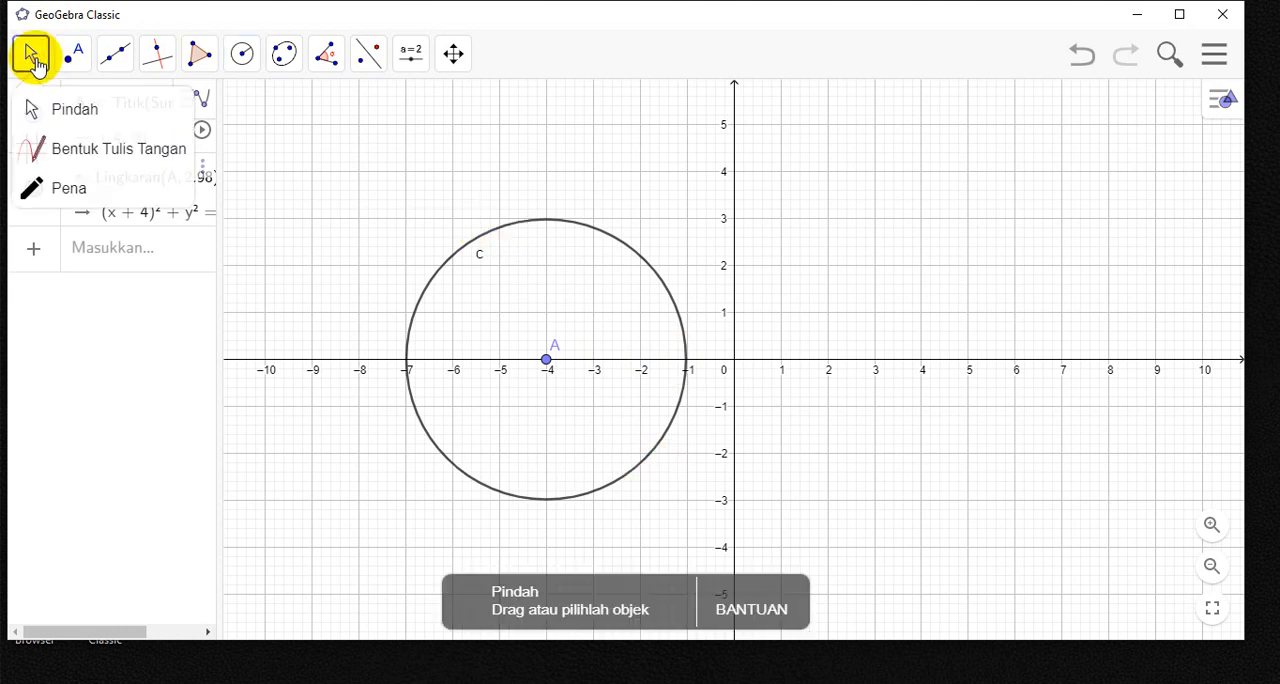
click(40, 104)
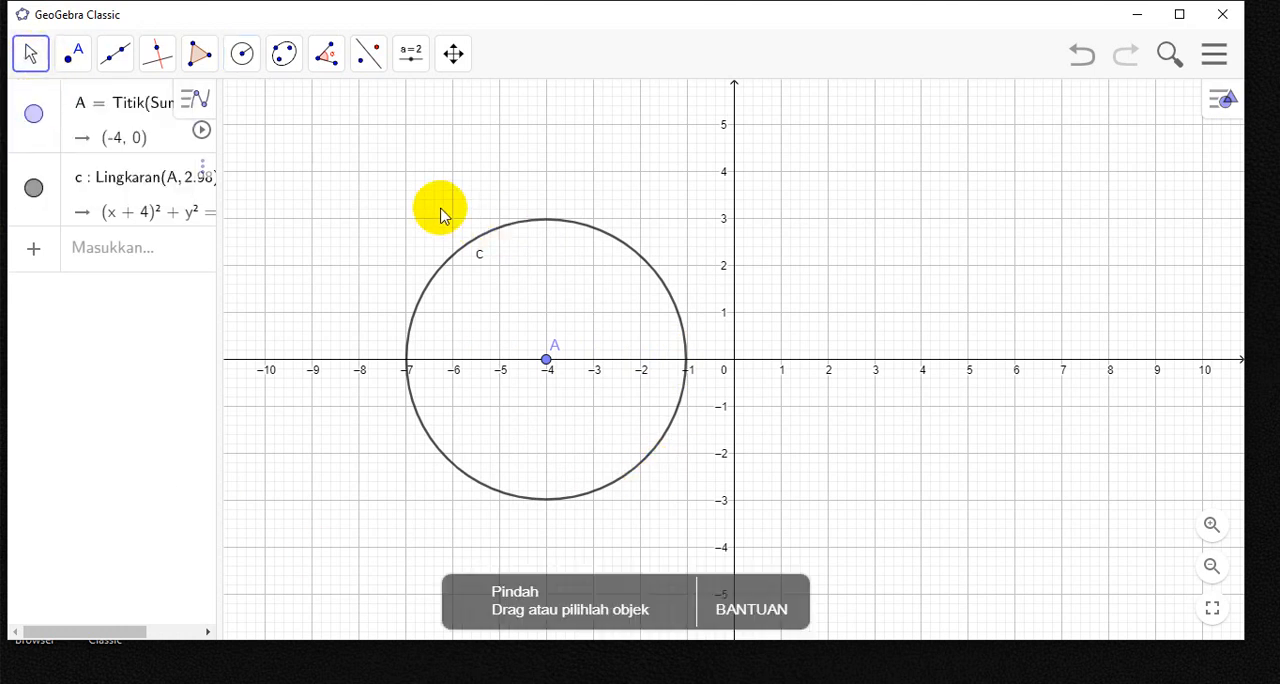
right_click(481, 262)
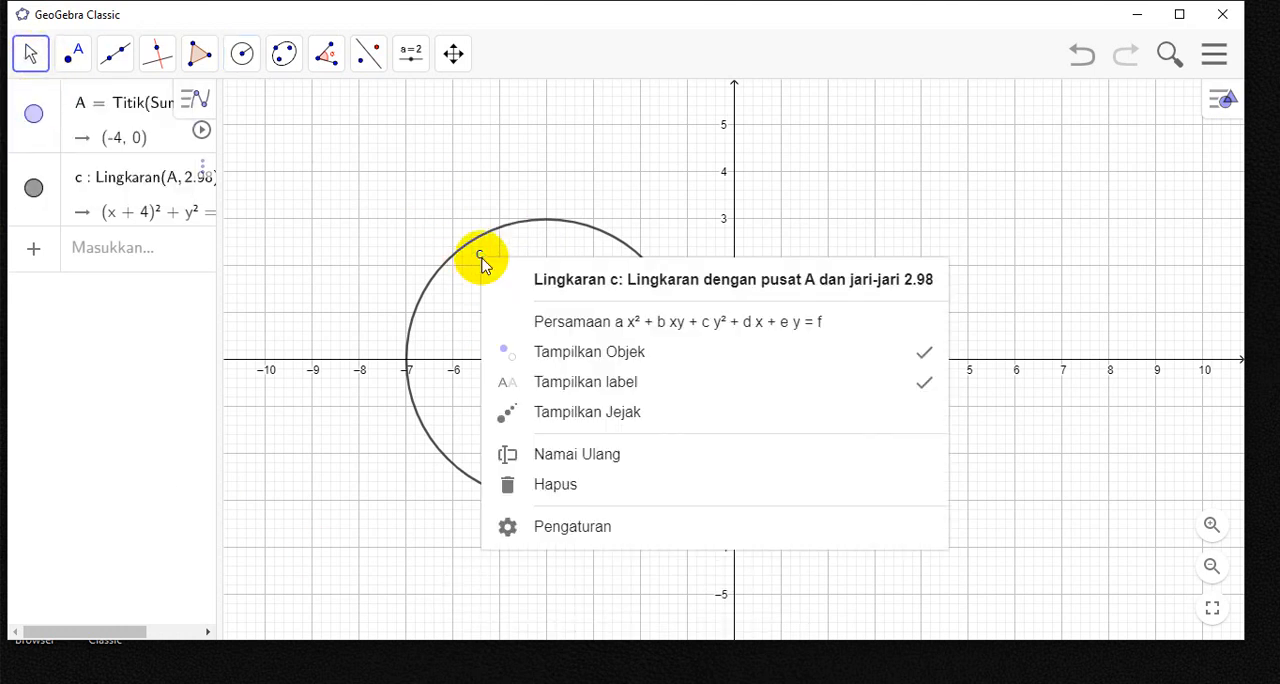
click(596, 385)
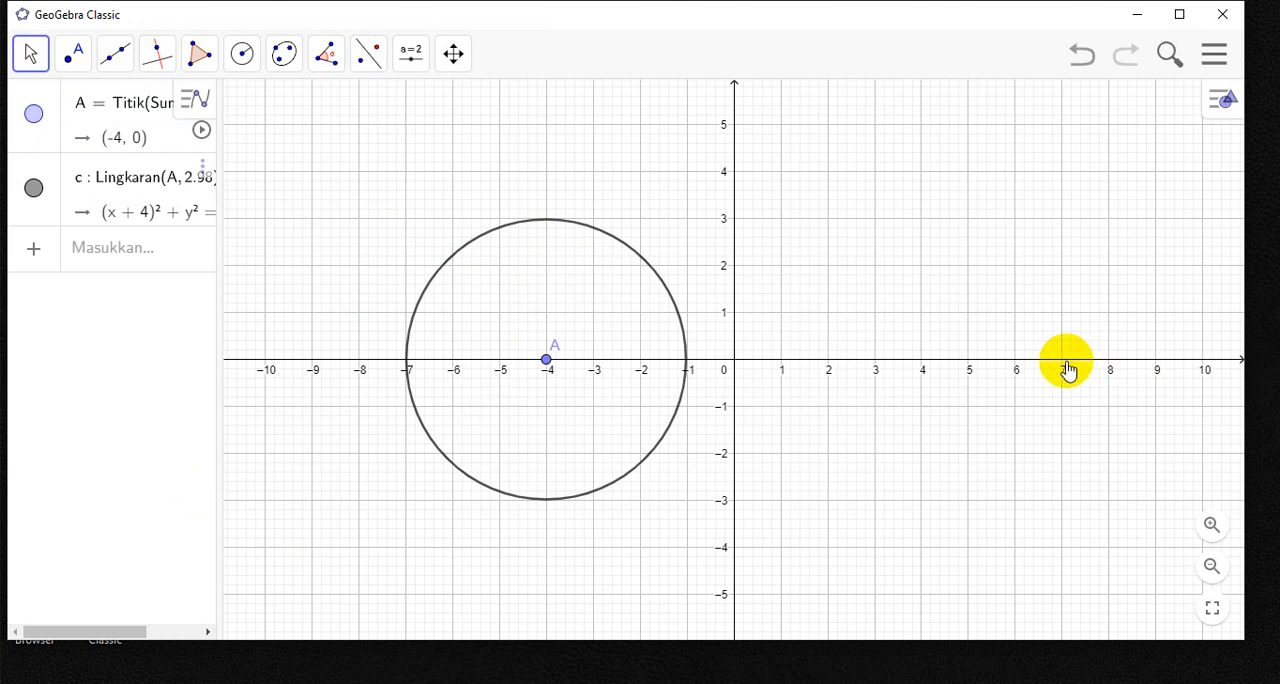
- Draw a second circle centred on the x-axis at (7, 0) with a radius of about 2
click(242, 55)
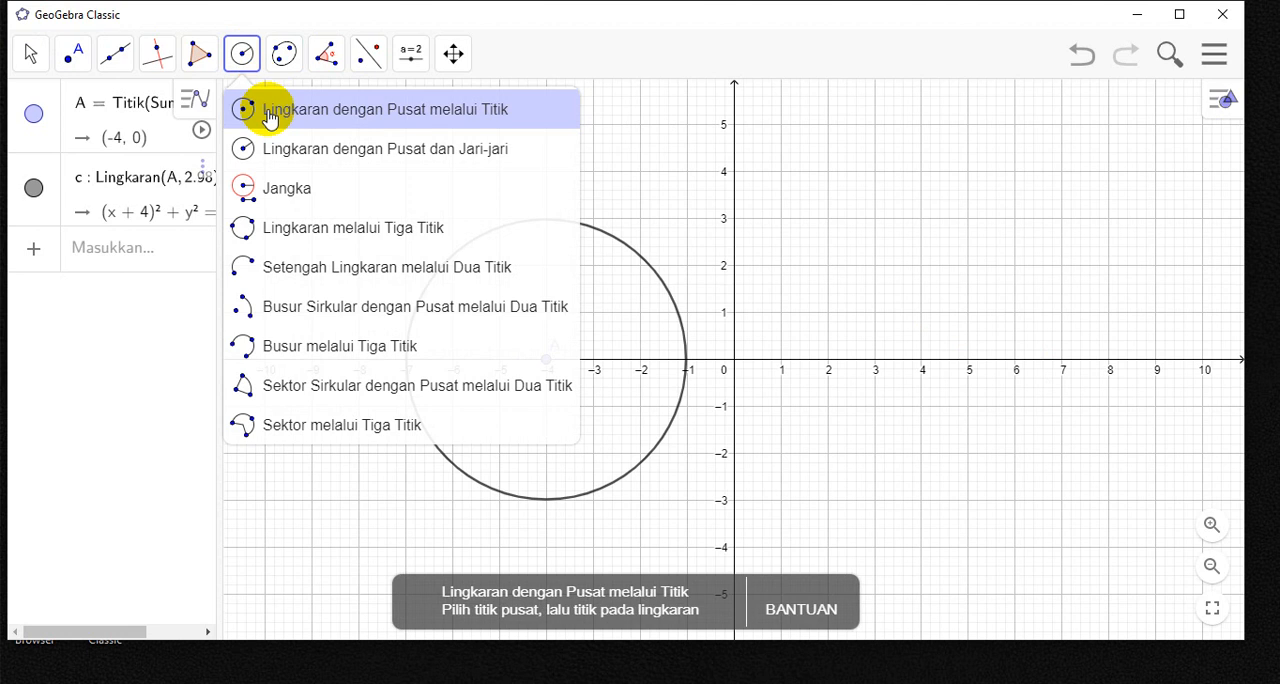
click(281, 152)
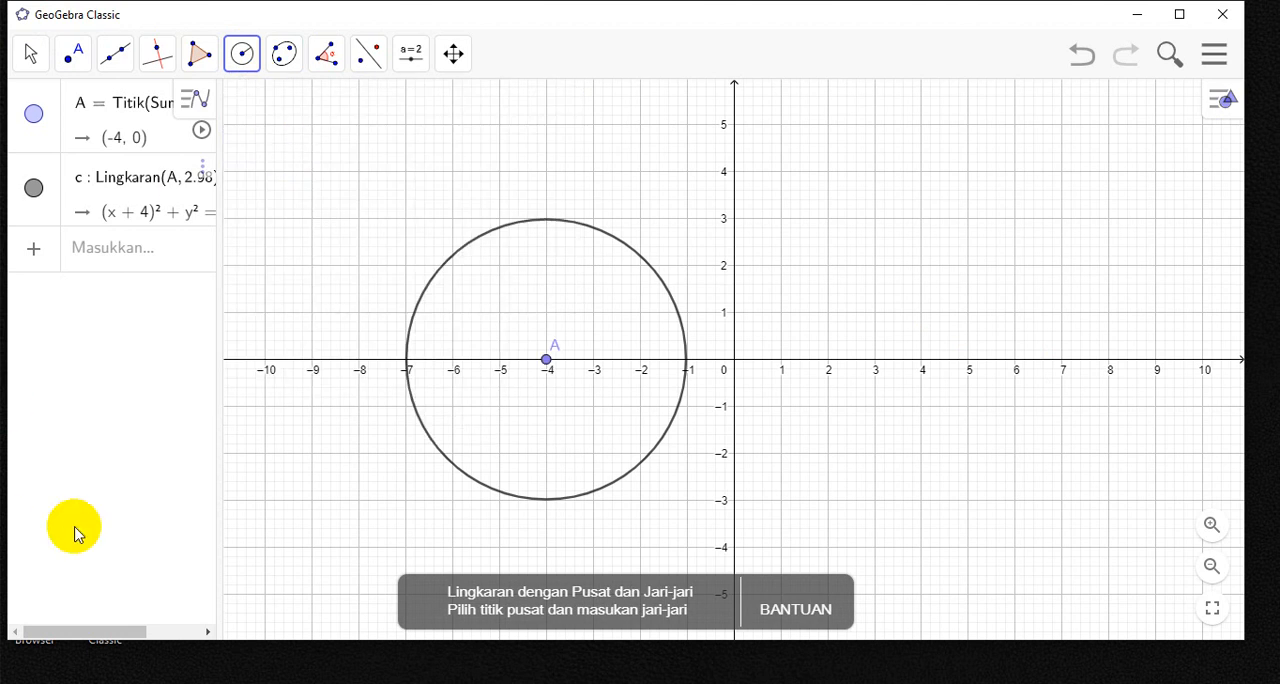
click(1063, 360)
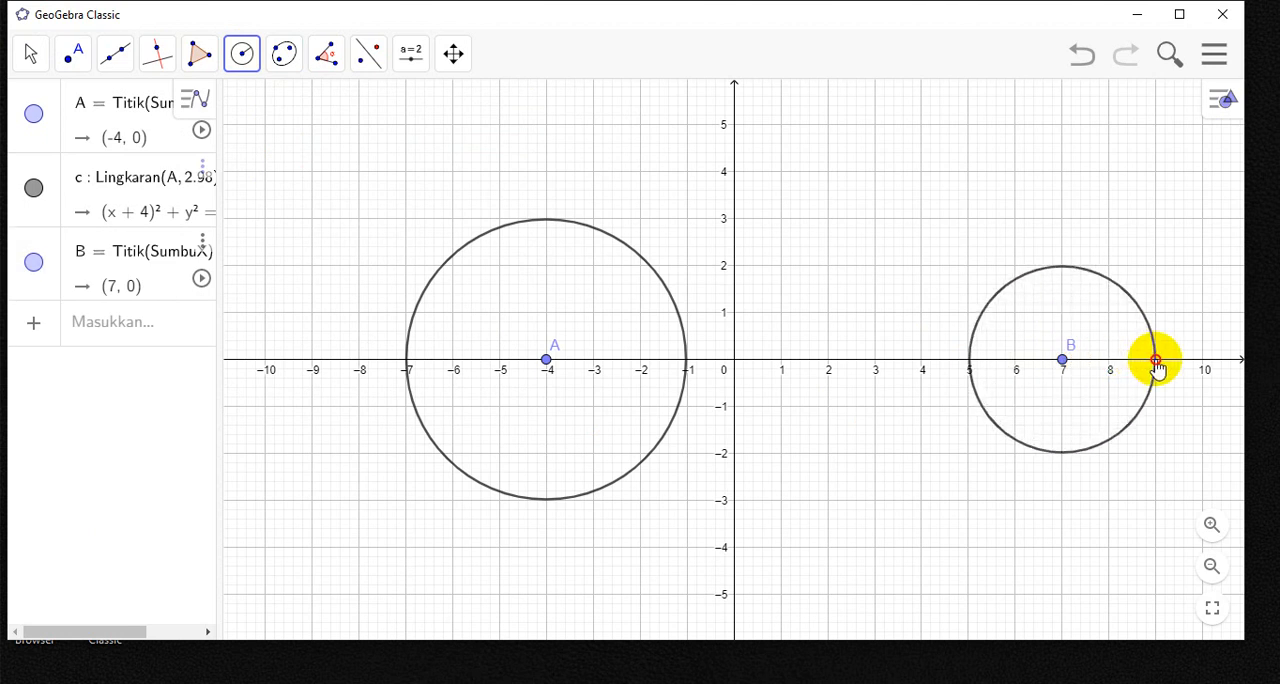
click(1156, 363)
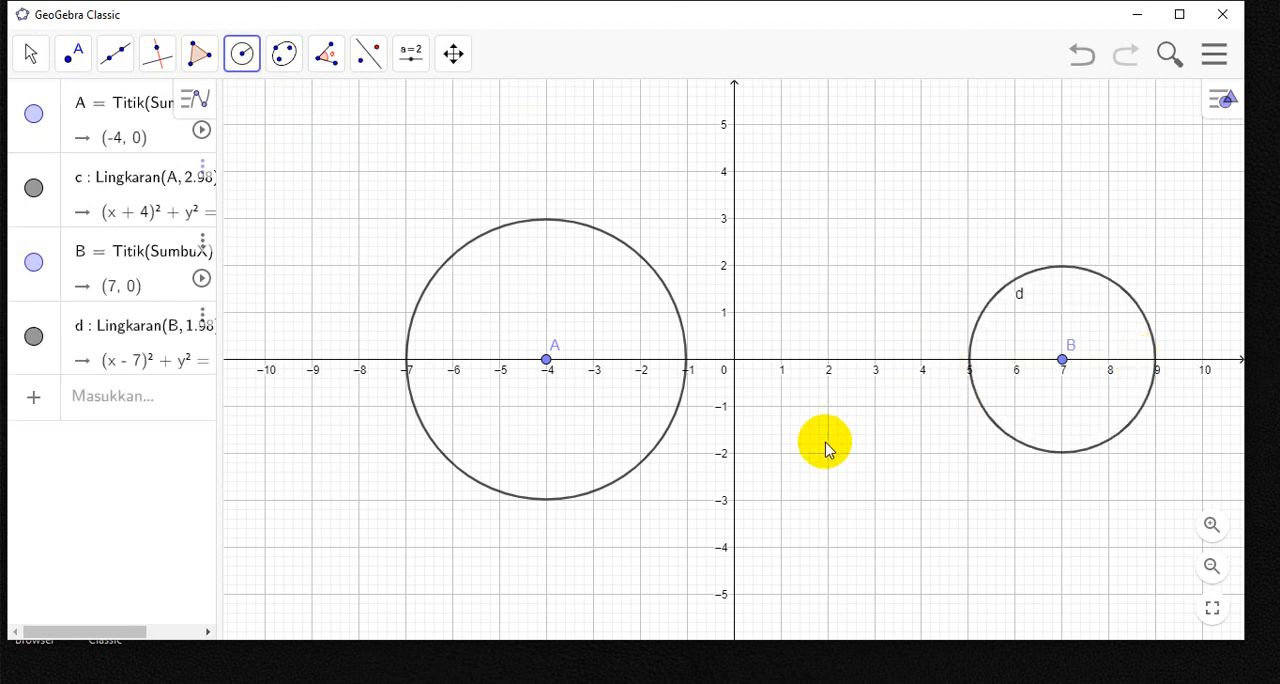
- Hide the label of the circle centred at B and turn off the coordinate axes
click(28, 52)
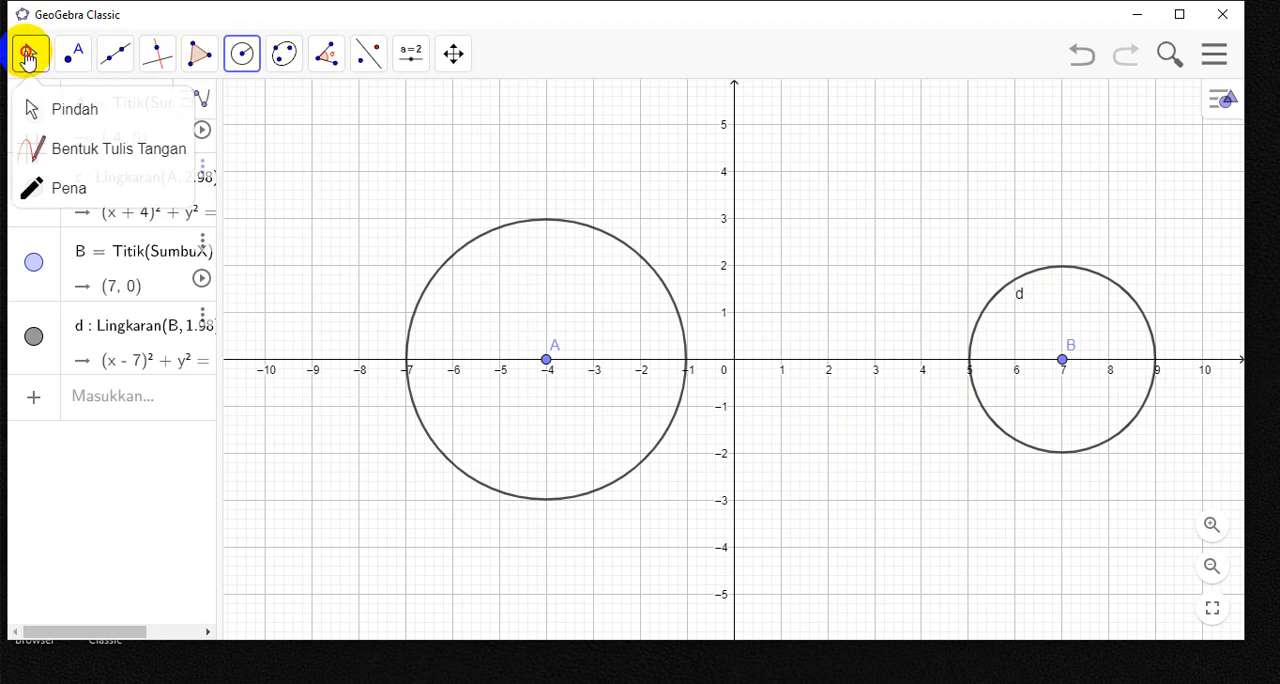
click(33, 105)
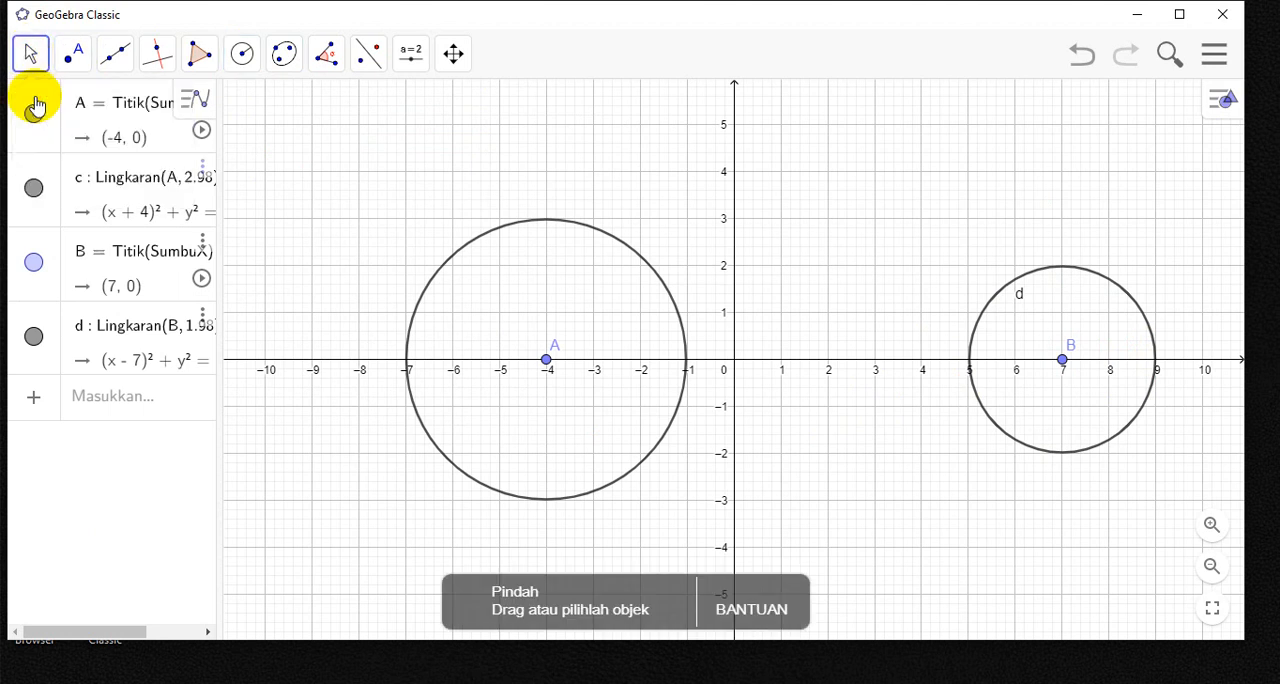
right_click(1020, 298)
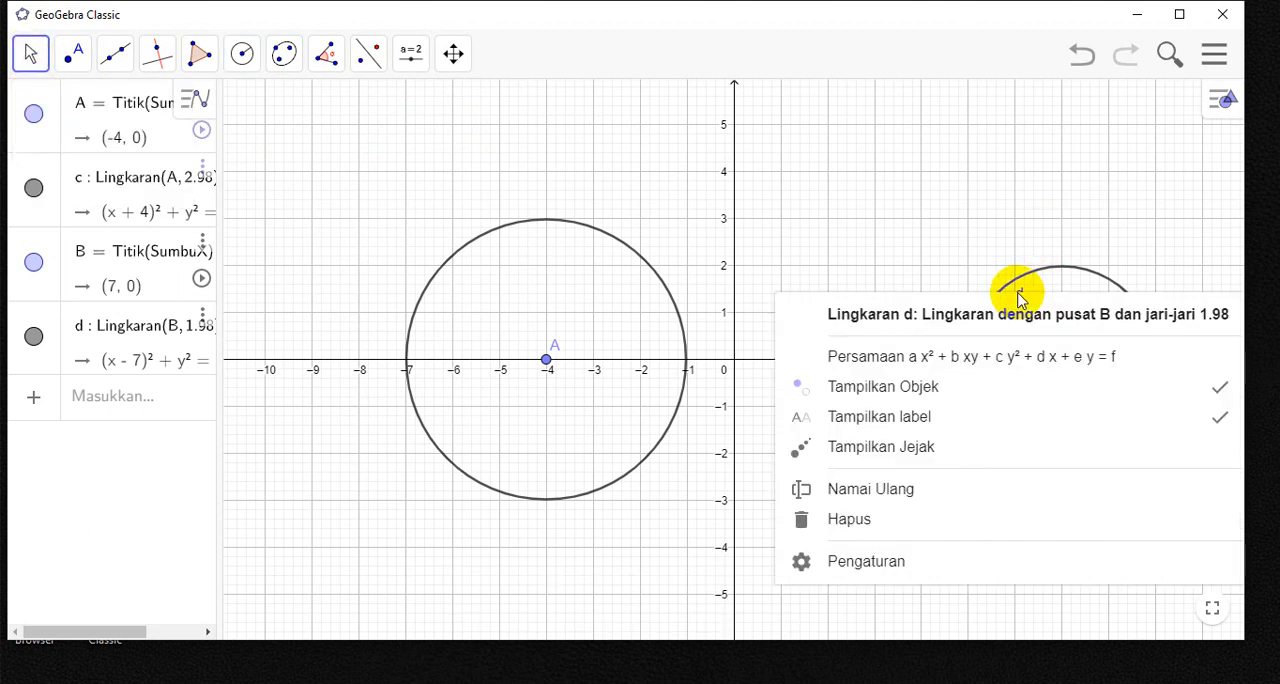
click(894, 420)
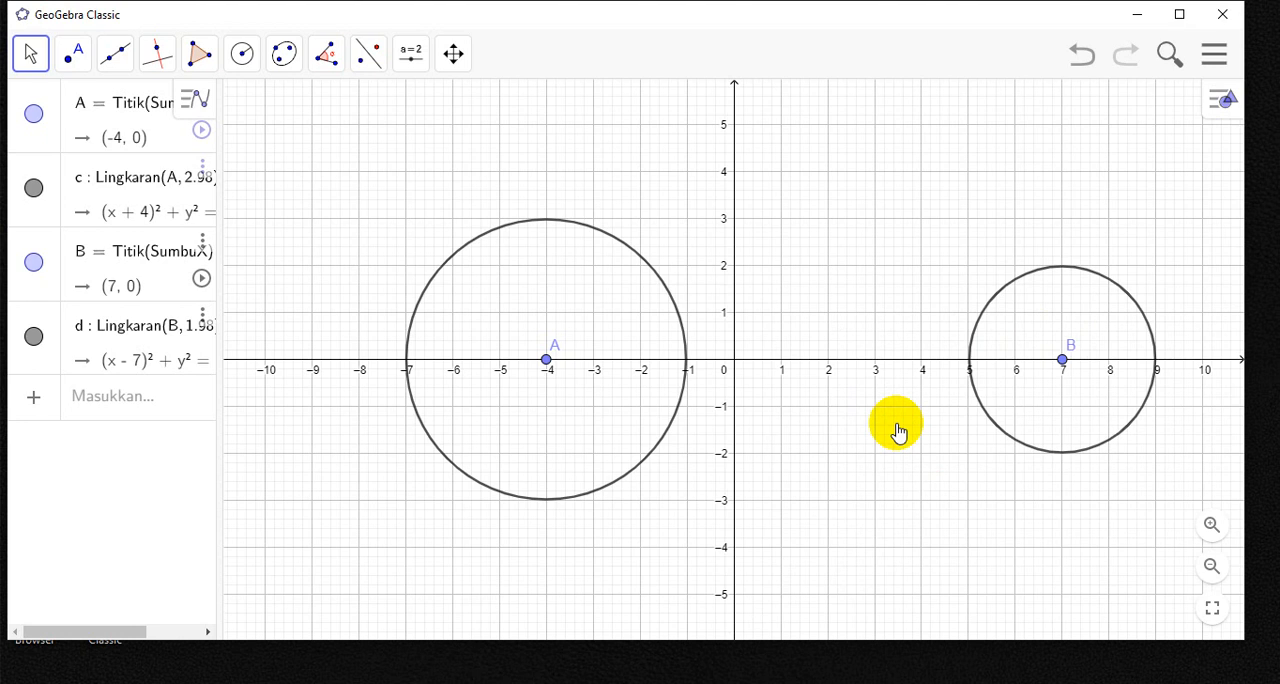
right_click(292, 116)
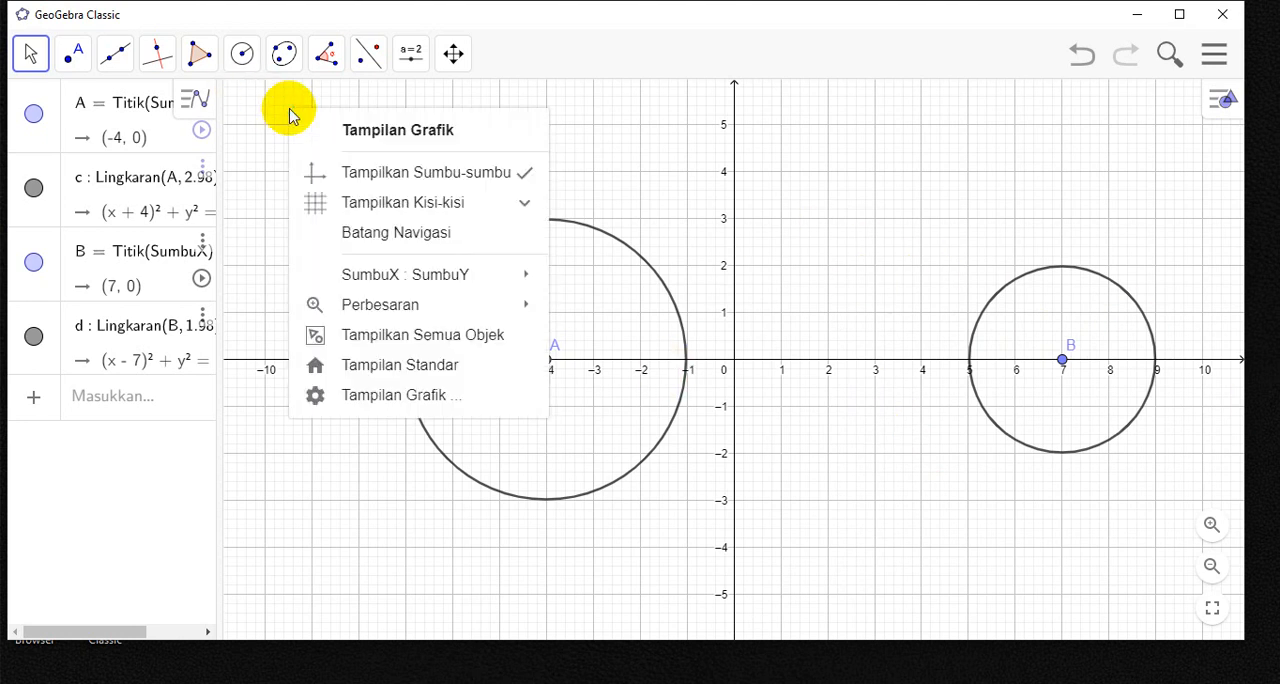
click(345, 178)
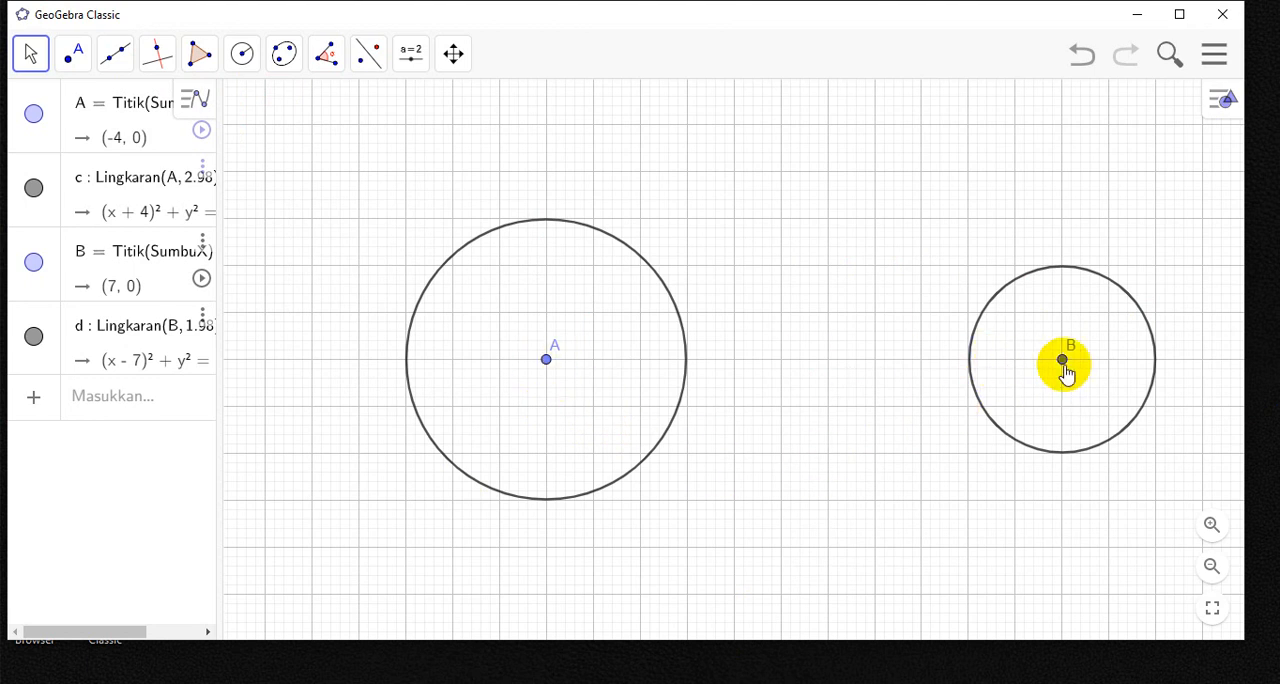
- Draw a line segment connecting the two circle centres A and B
click(124, 55)
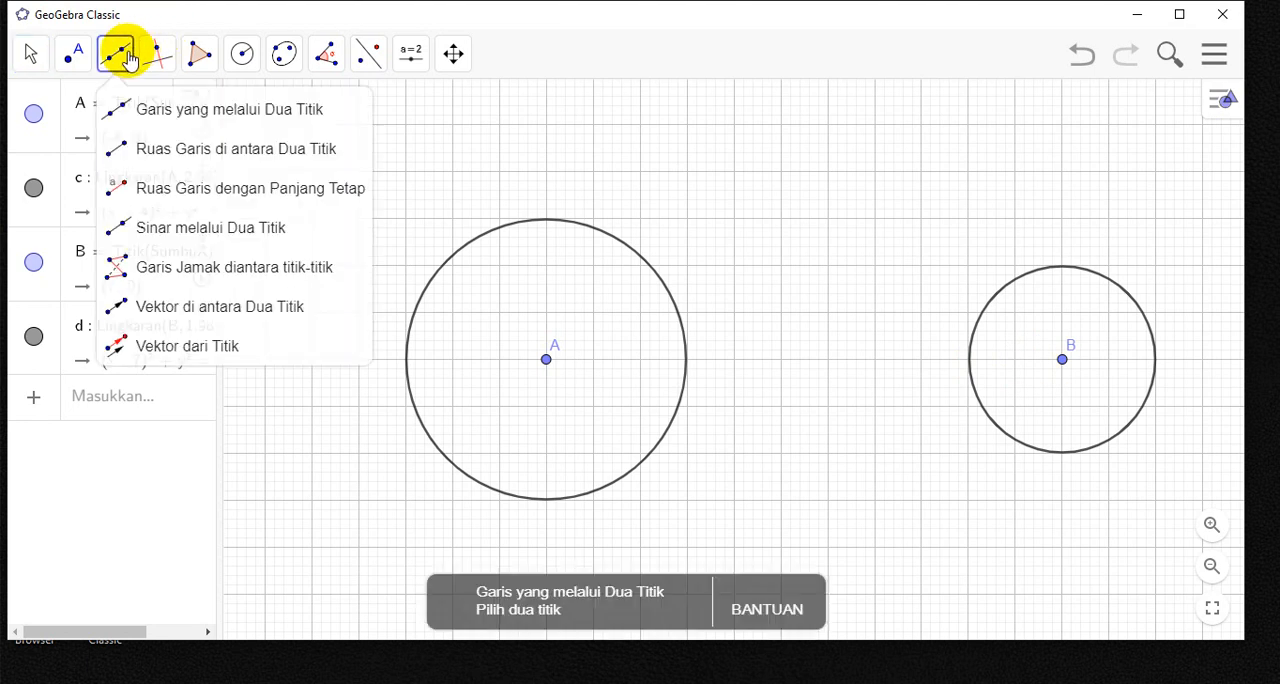
click(165, 160)
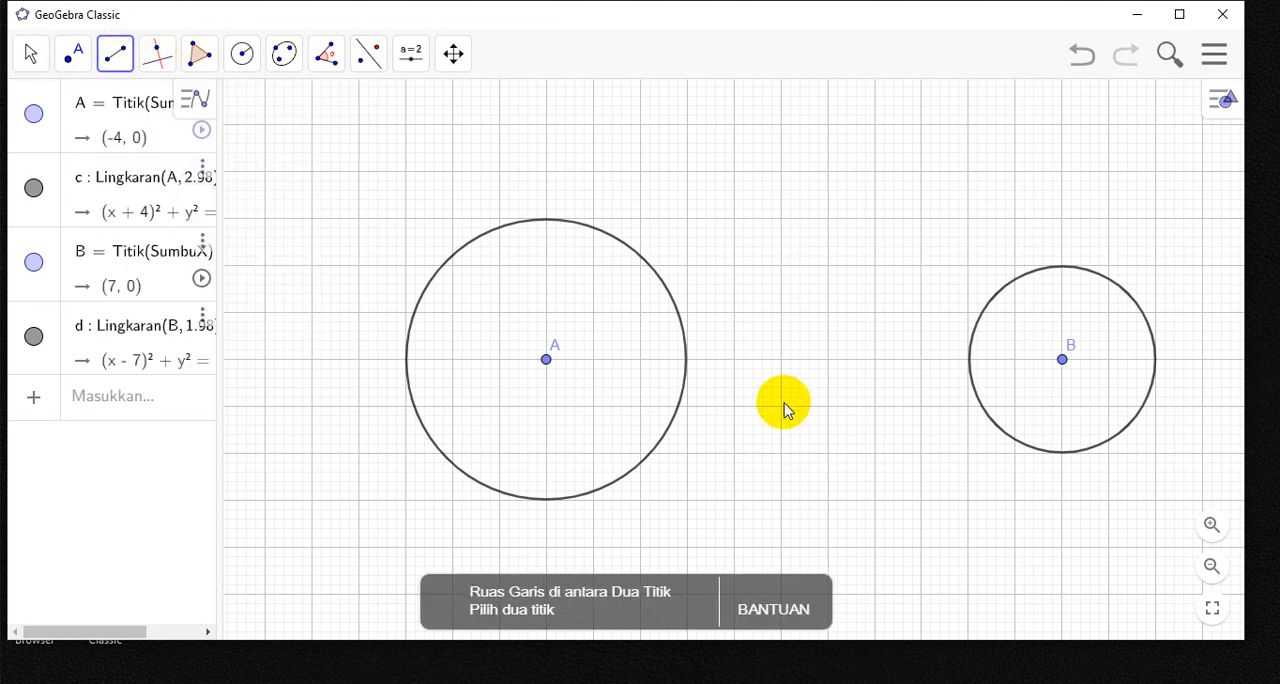
click(547, 361)
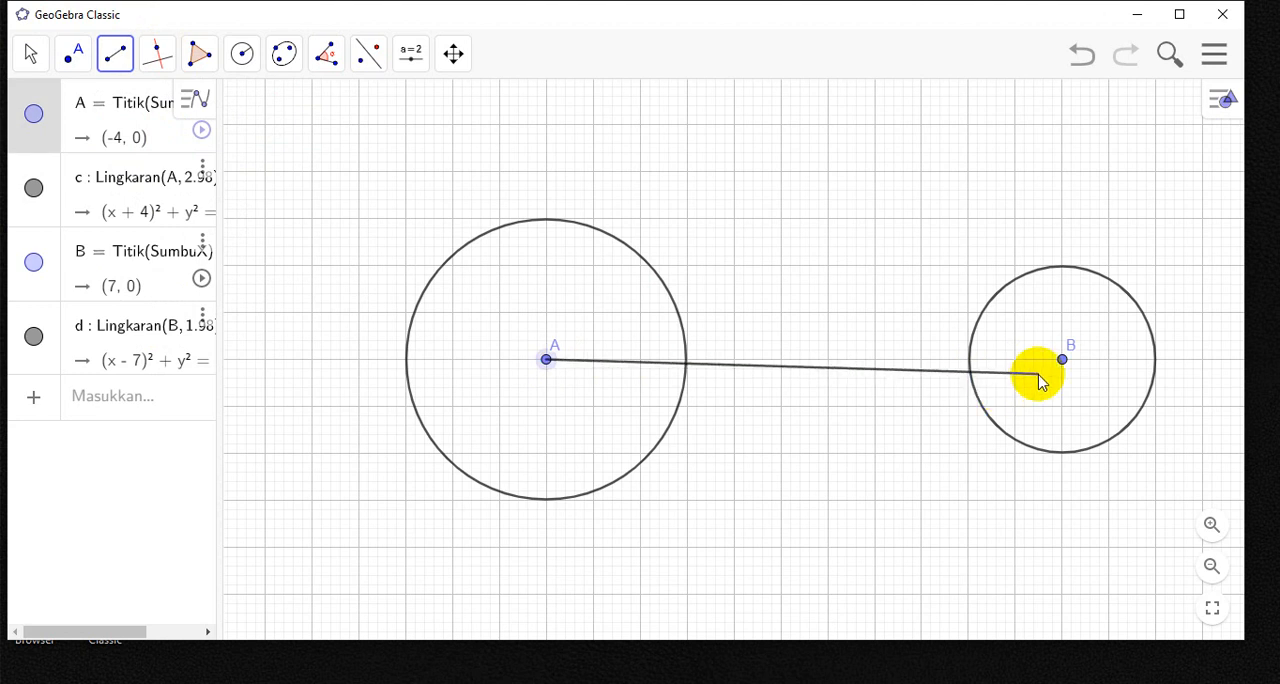
click(1061, 362)
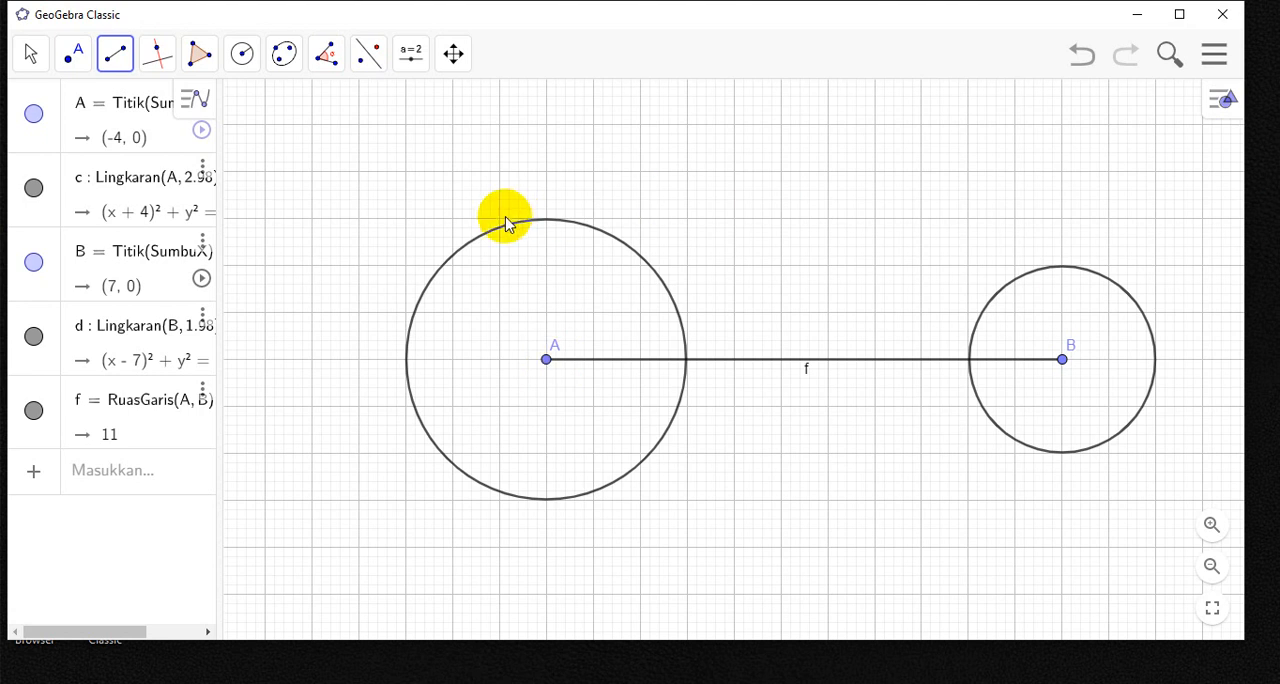
- Construct the common tangent lines of the two circles with the Garis singgung tool
click(163, 66)
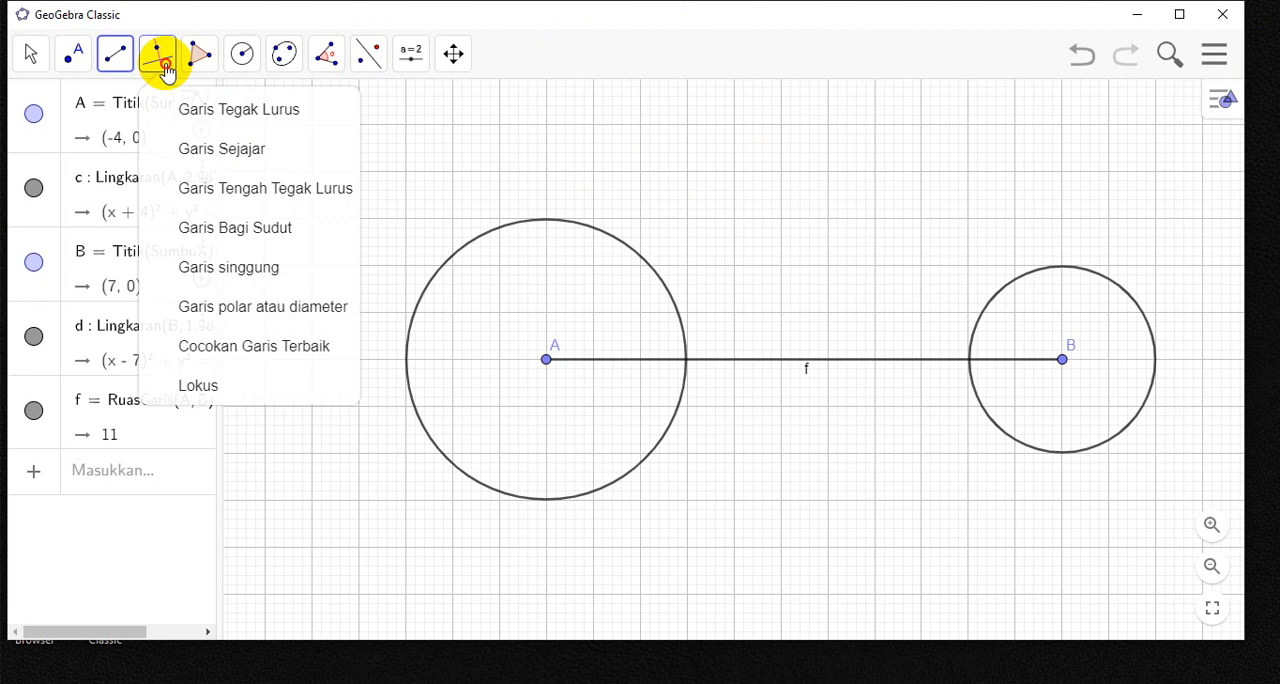
click(232, 279)
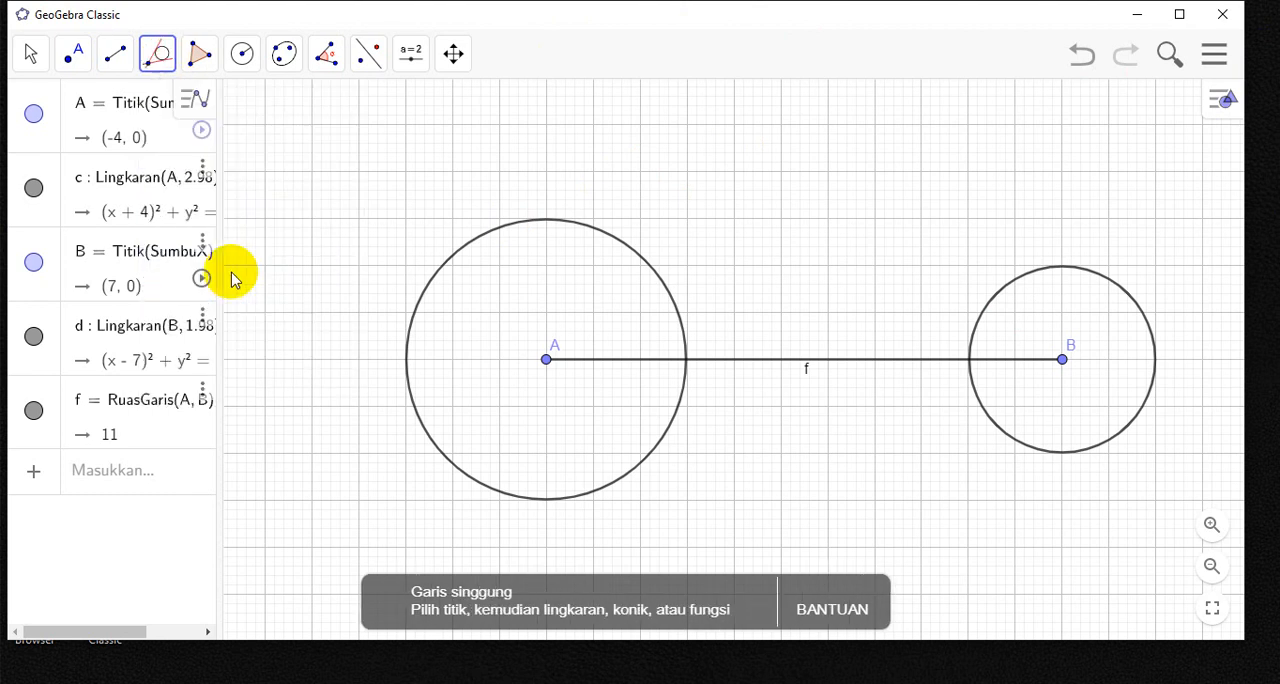
click(546, 360)
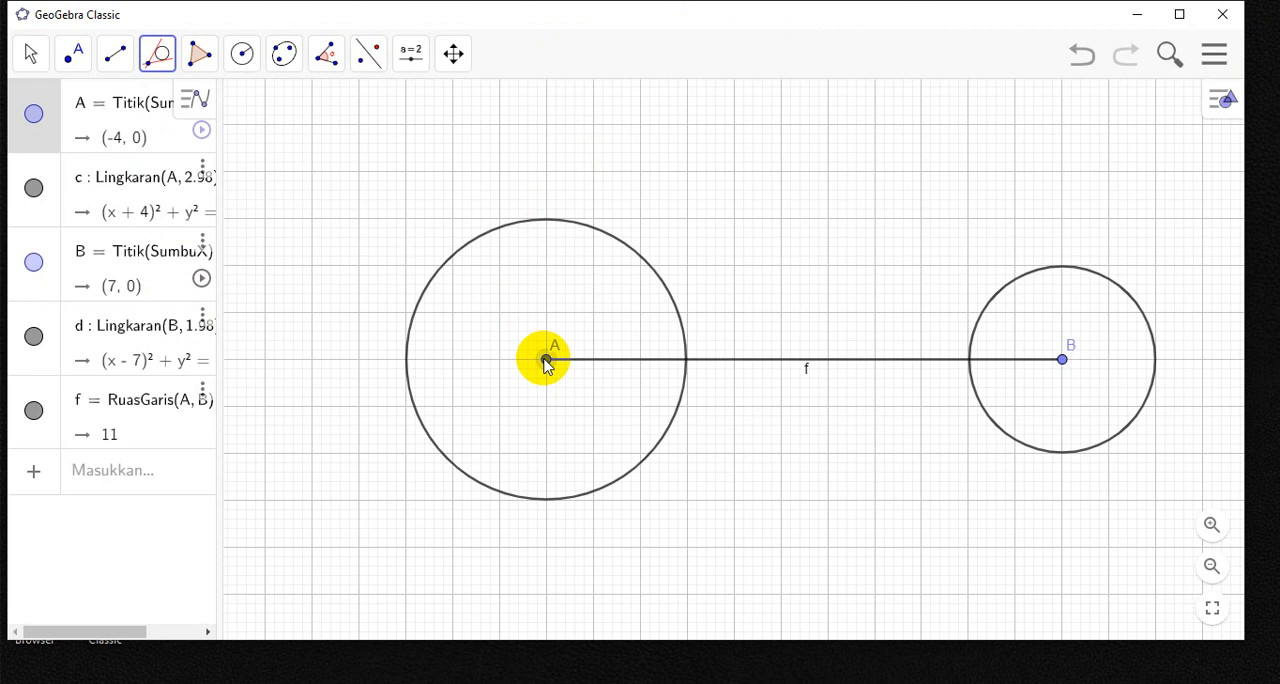
click(585, 226)
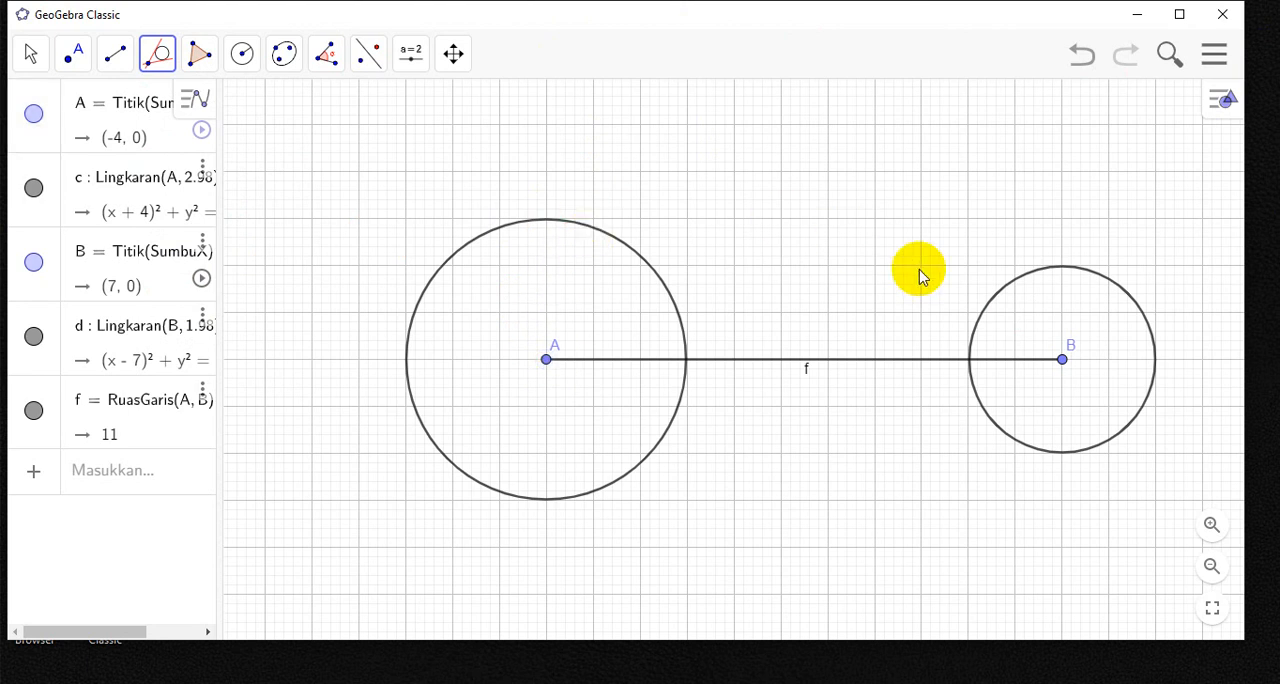
click(996, 298)
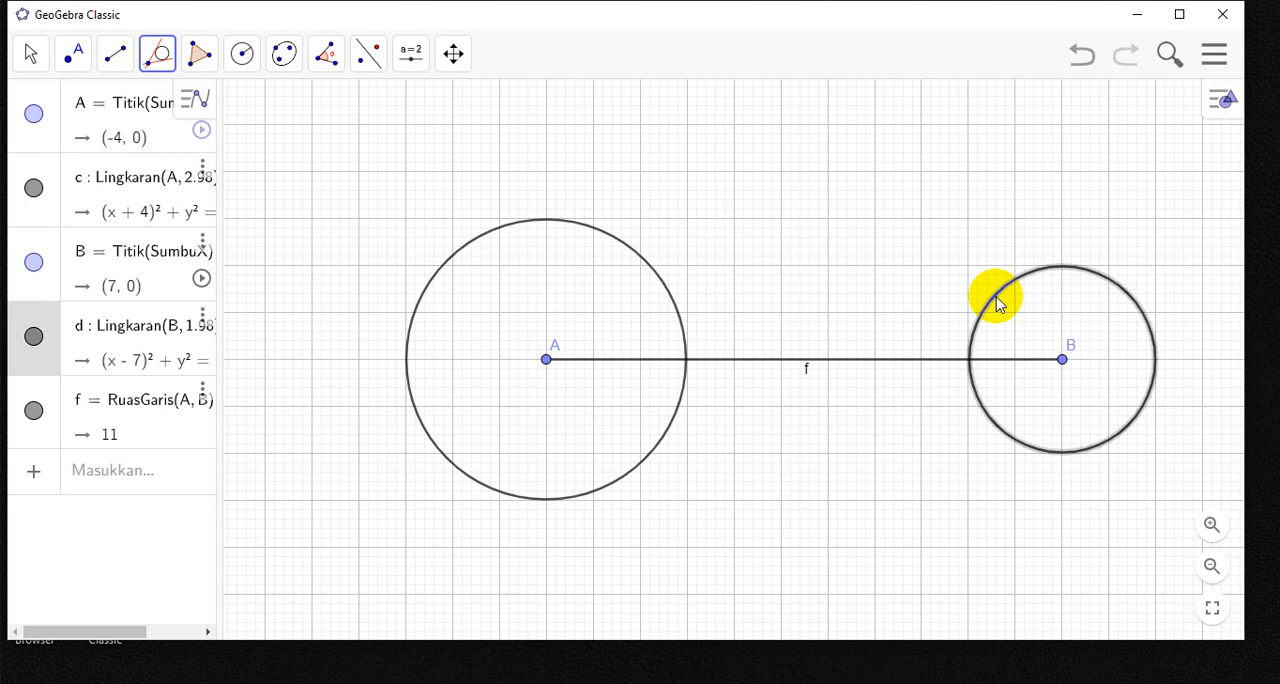
click(578, 229)
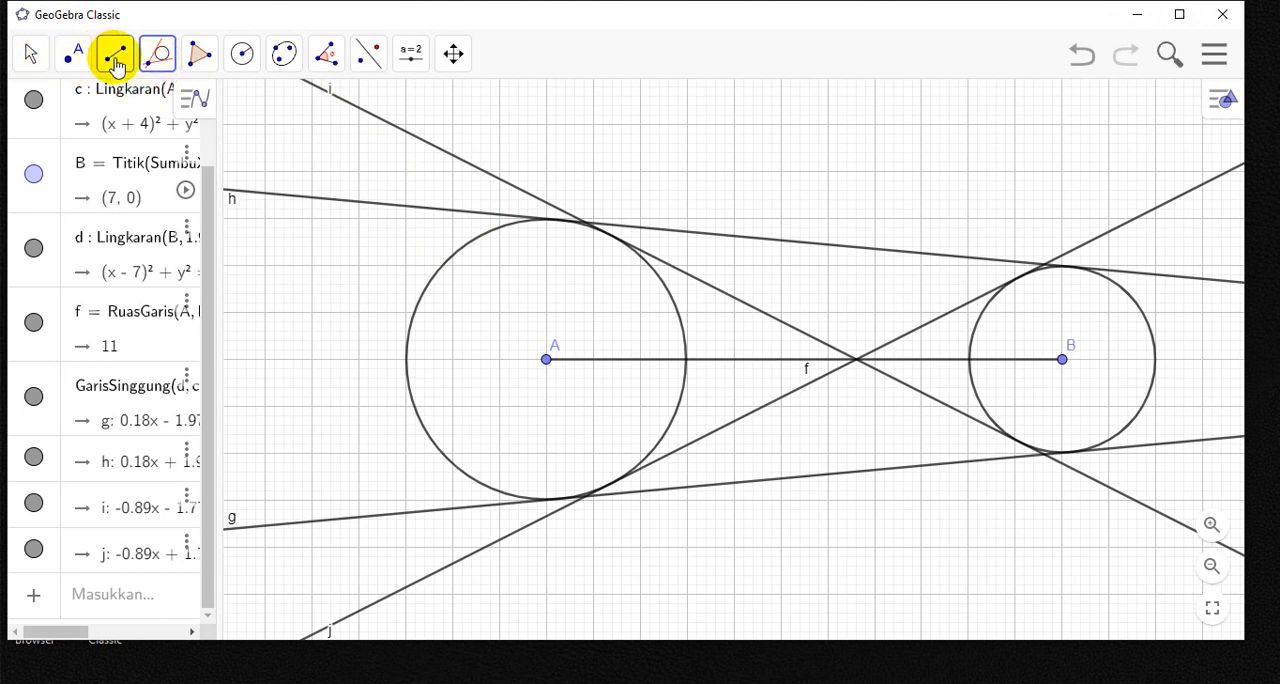
- Mark the tangency point of inner tangent i on the circle around A and move its label to the point's upper left
click(68, 64)
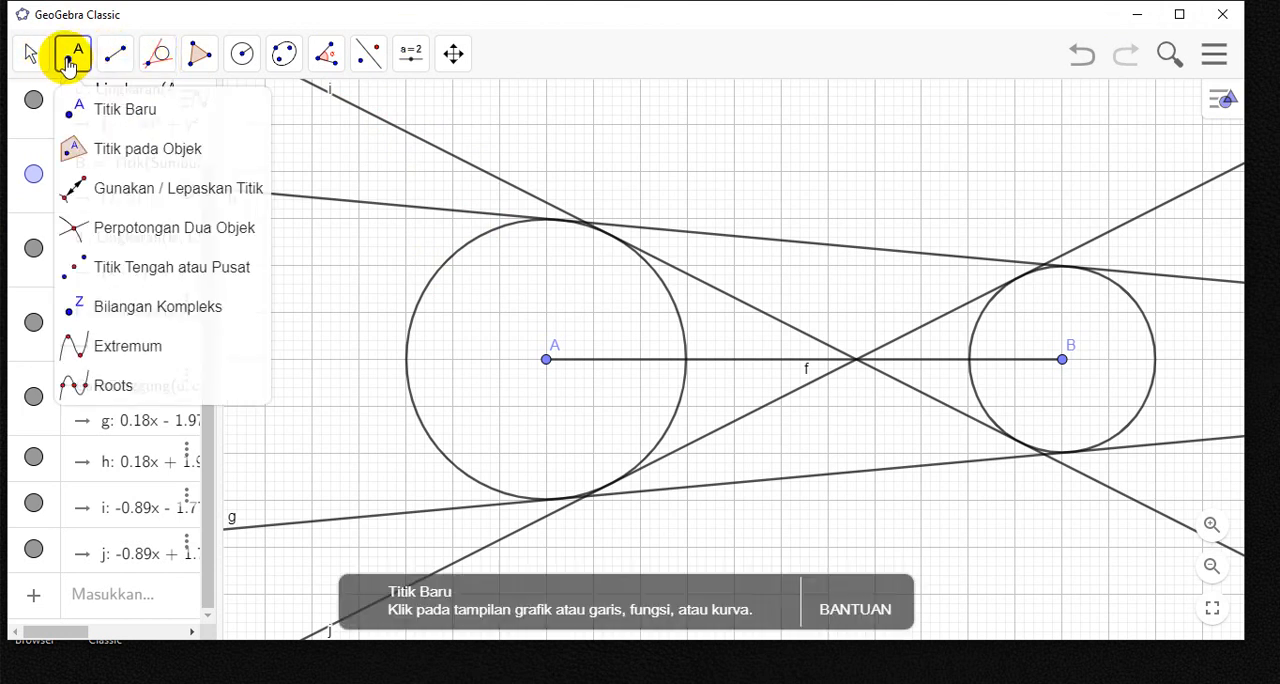
click(172, 232)
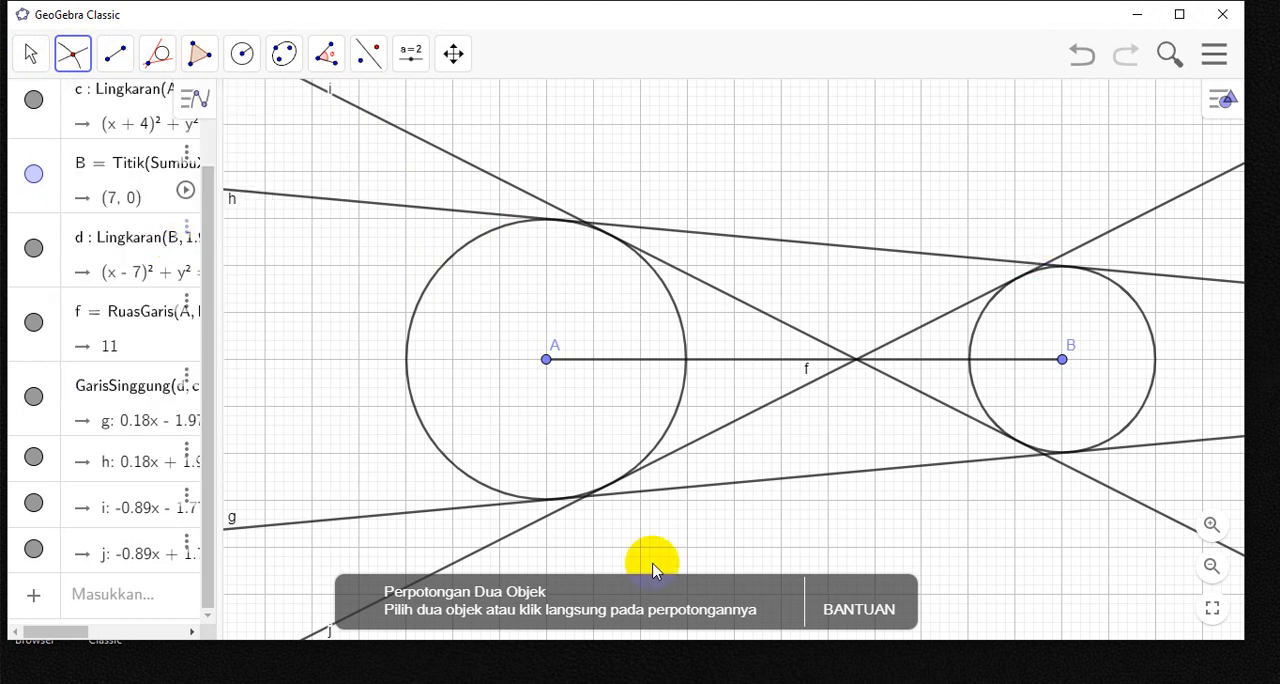
click(440, 276)
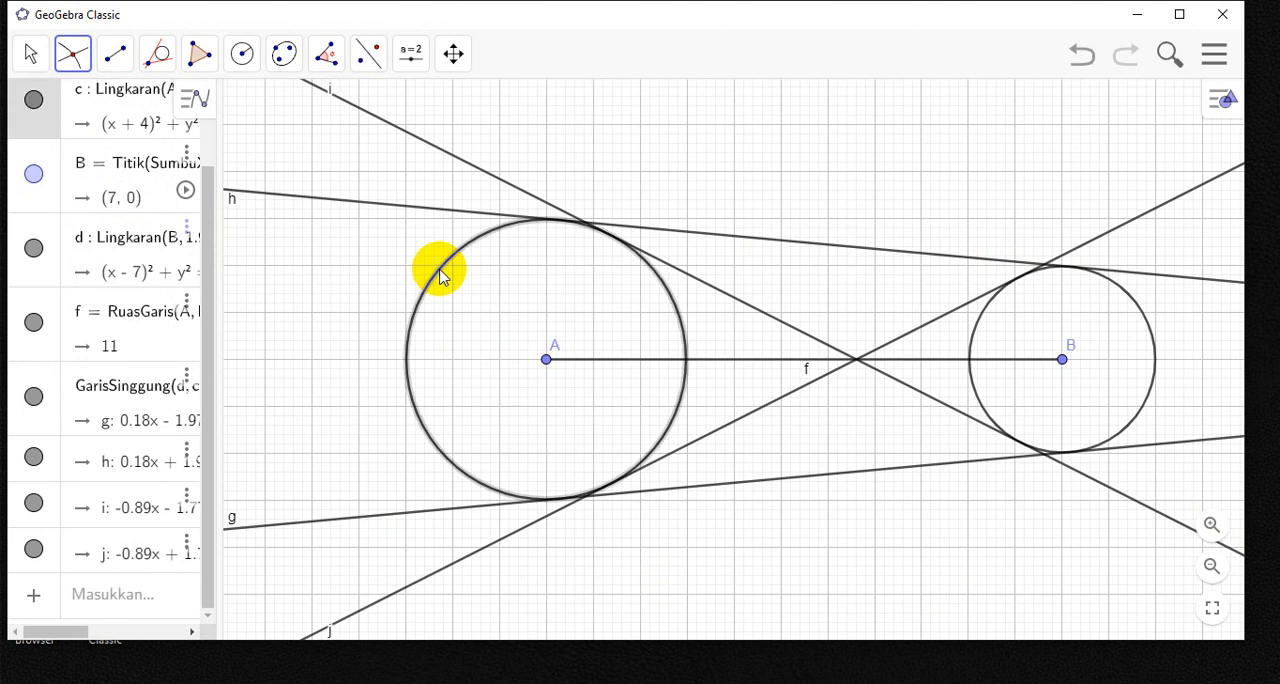
click(460, 162)
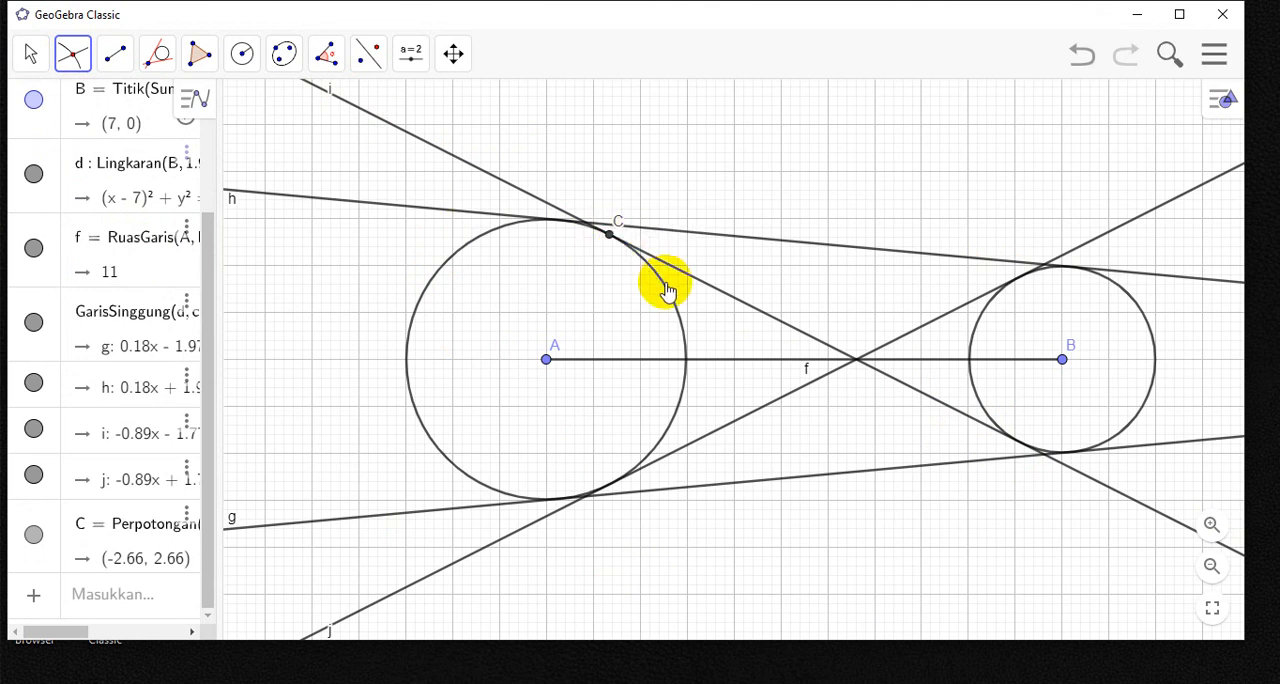
click(30, 54)
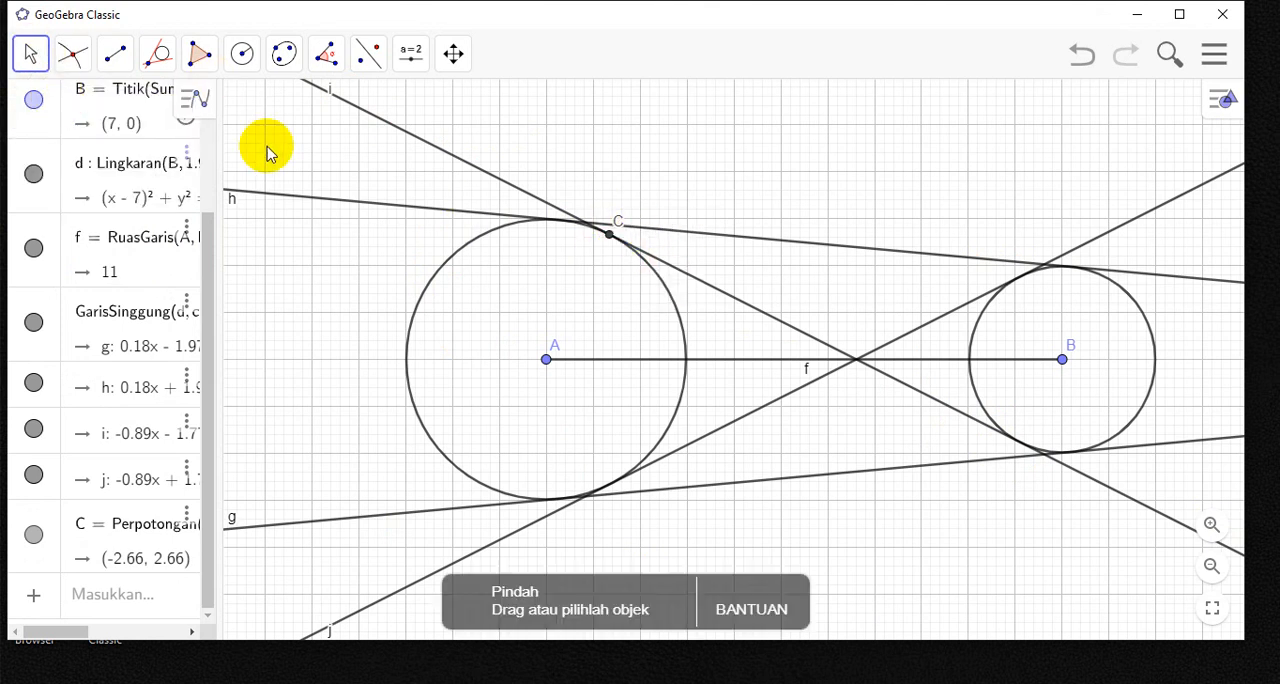
click(603, 215)
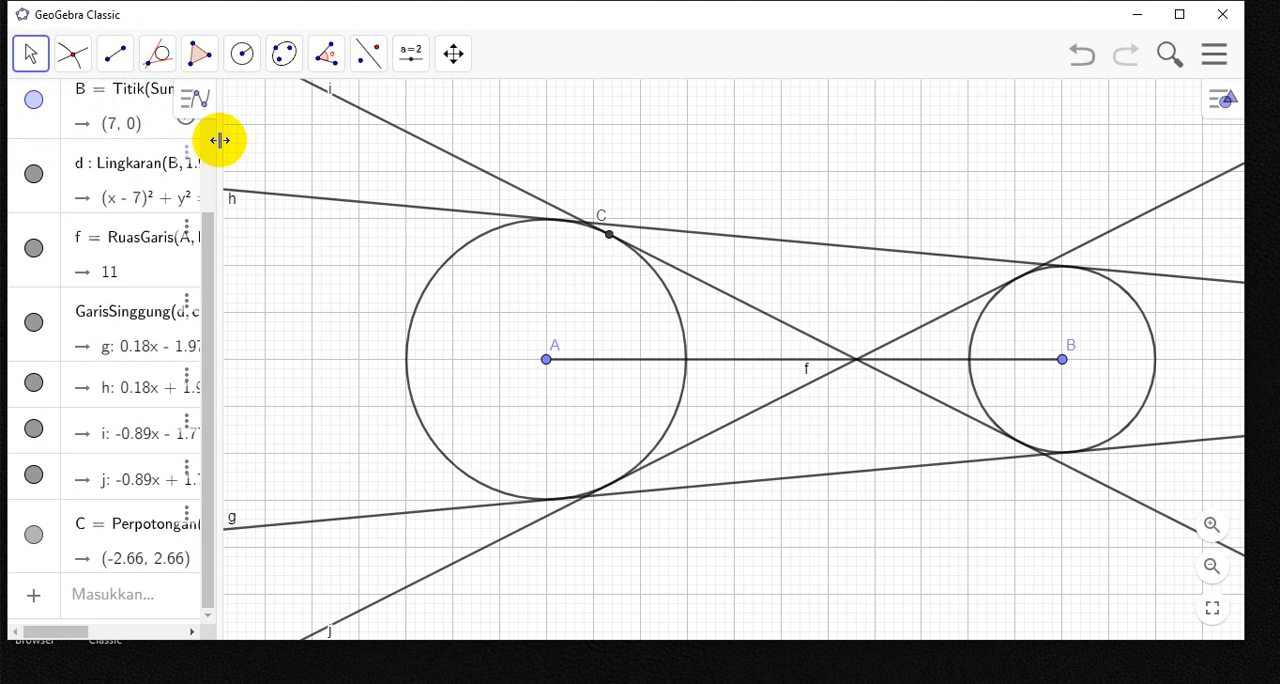
- Mark the tangency point of inner tangent i on the circle around B and move its label below the point
click(72, 54)
click(185, 232)
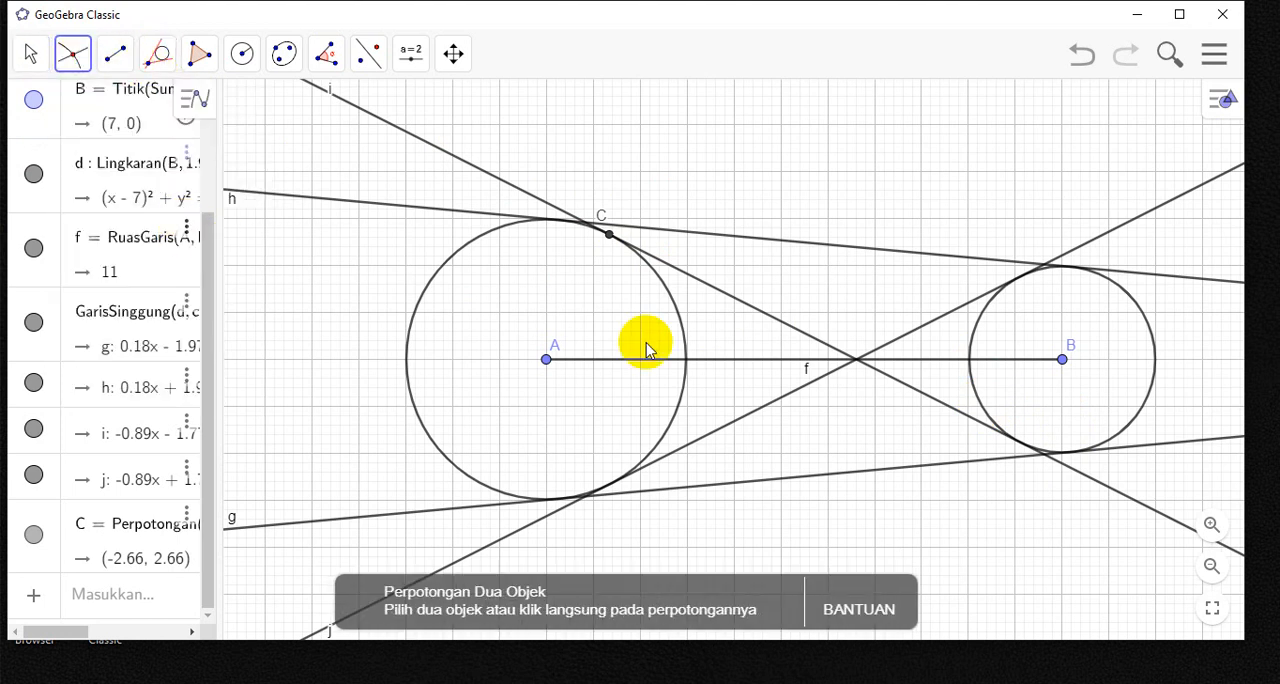
click(977, 341)
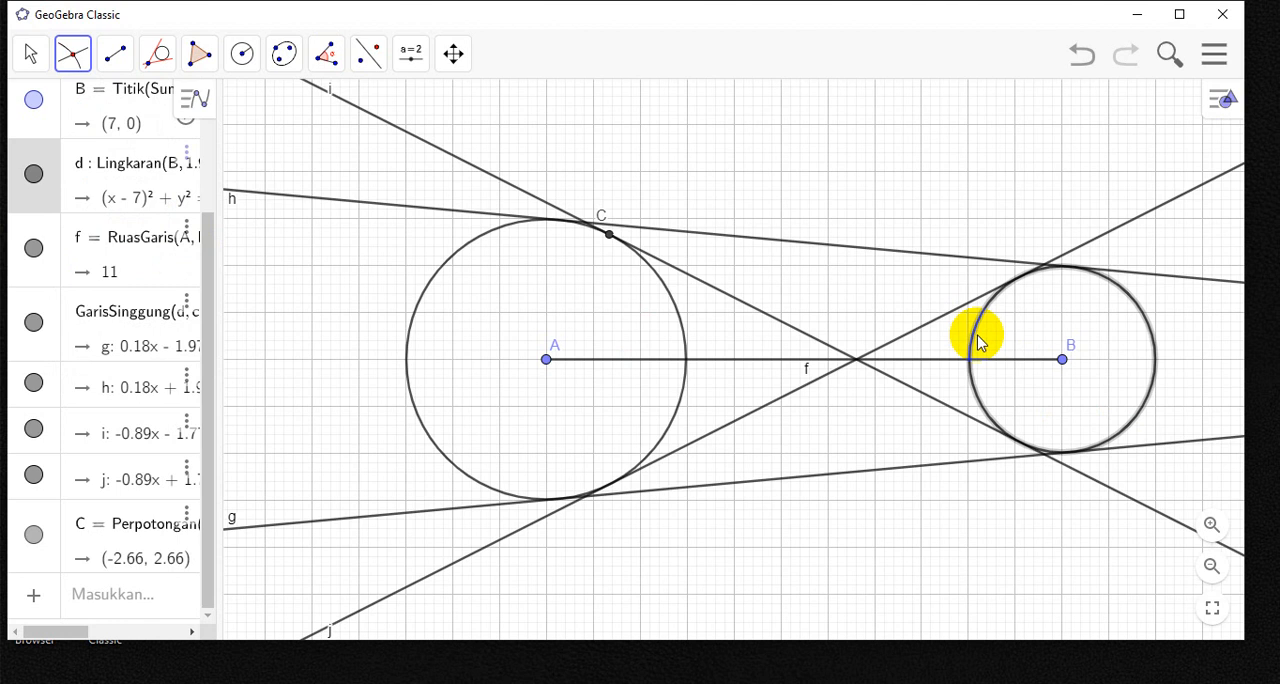
click(933, 400)
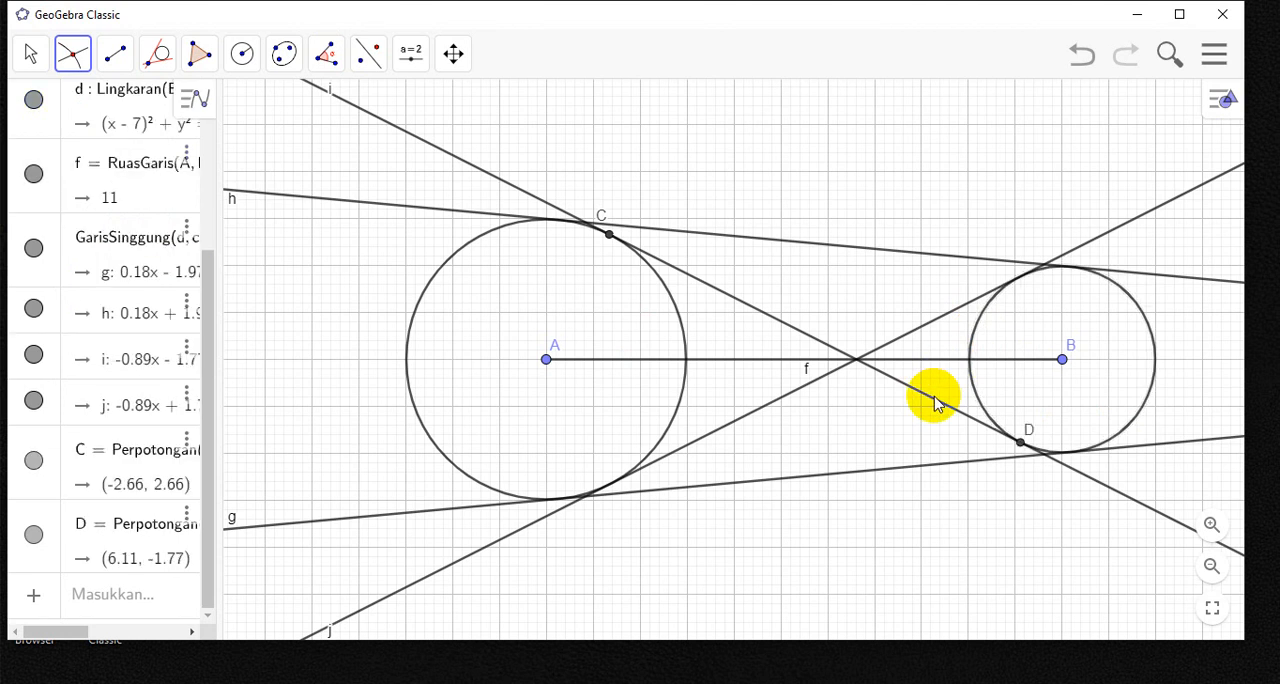
click(29, 55)
click(55, 109)
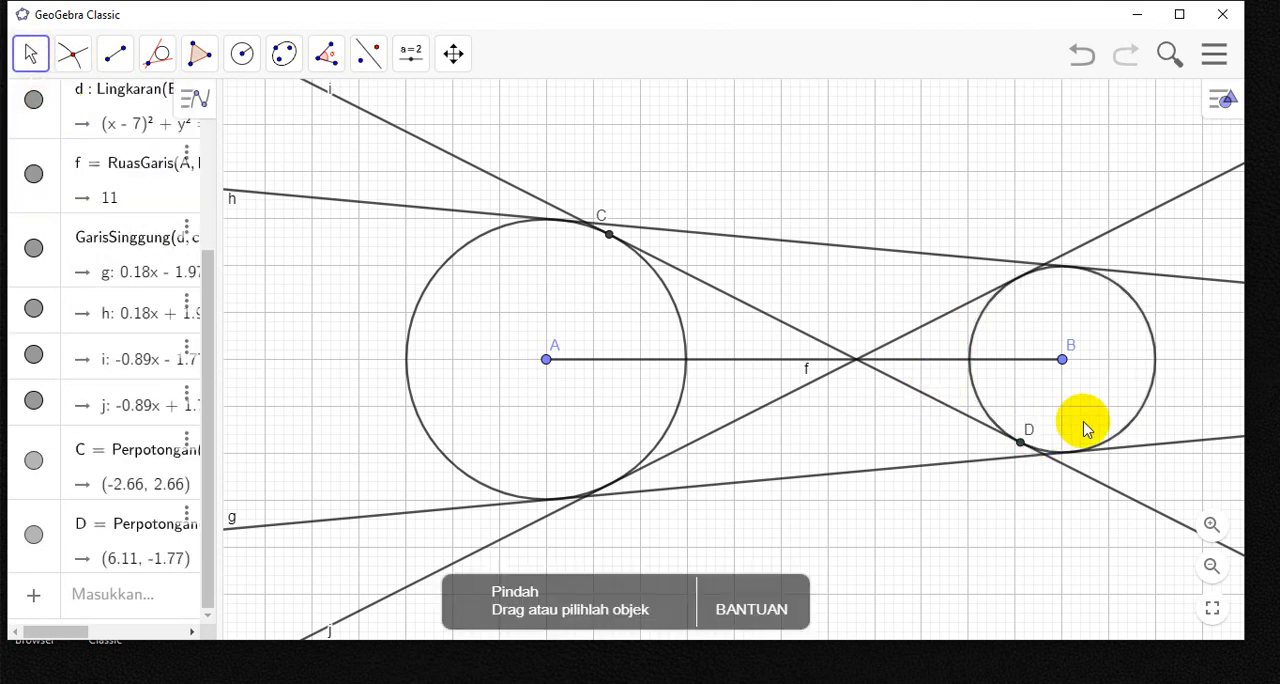
drag(1030, 427, 1042, 457)
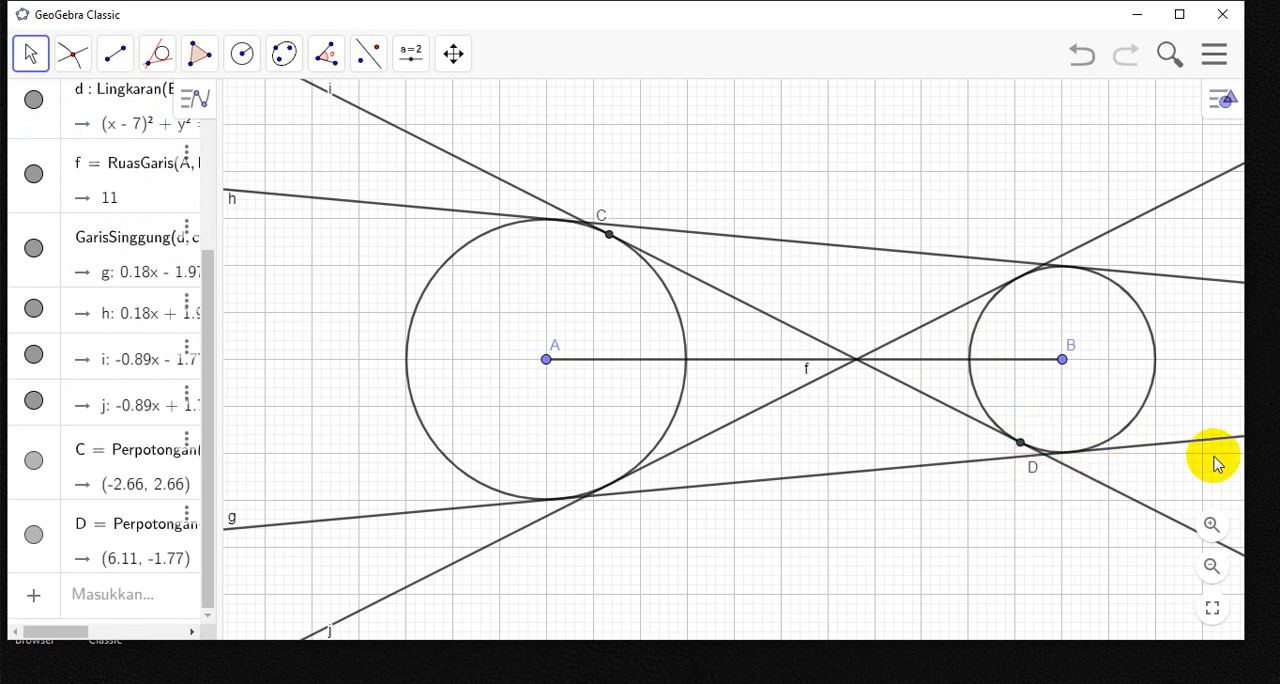
- Draw the radius segment from centre A to tangency point C and hide the segment's label
click(114, 53)
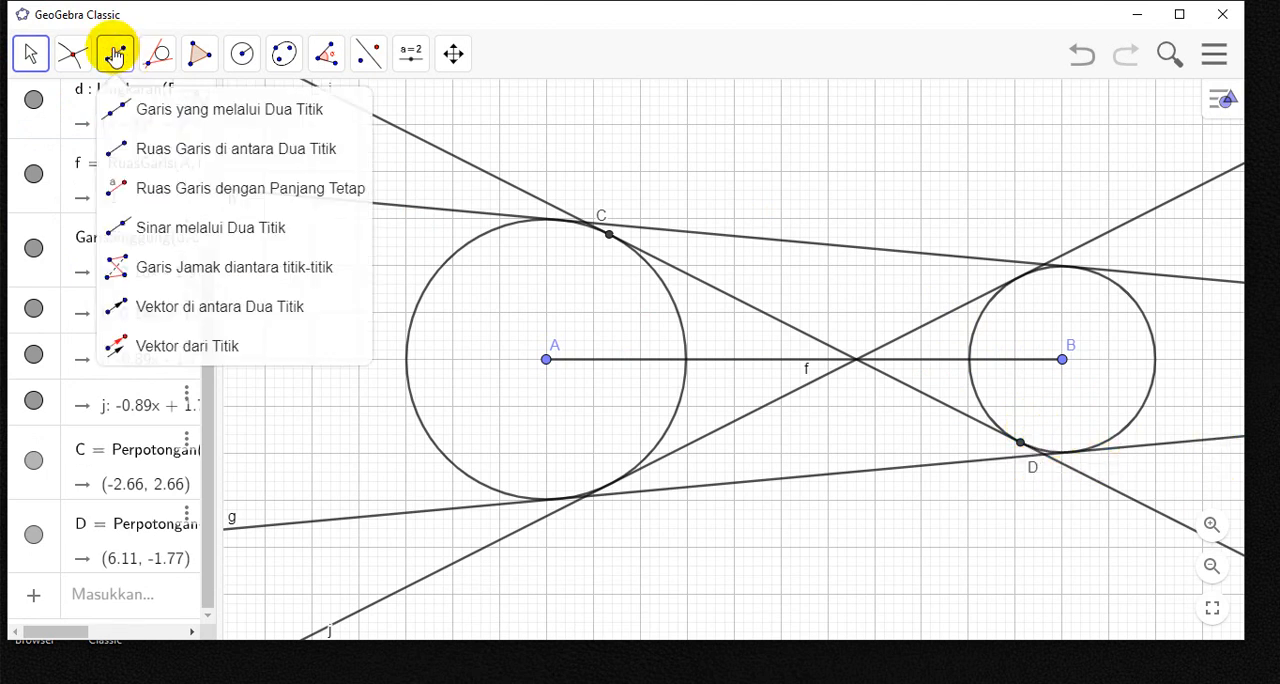
click(170, 148)
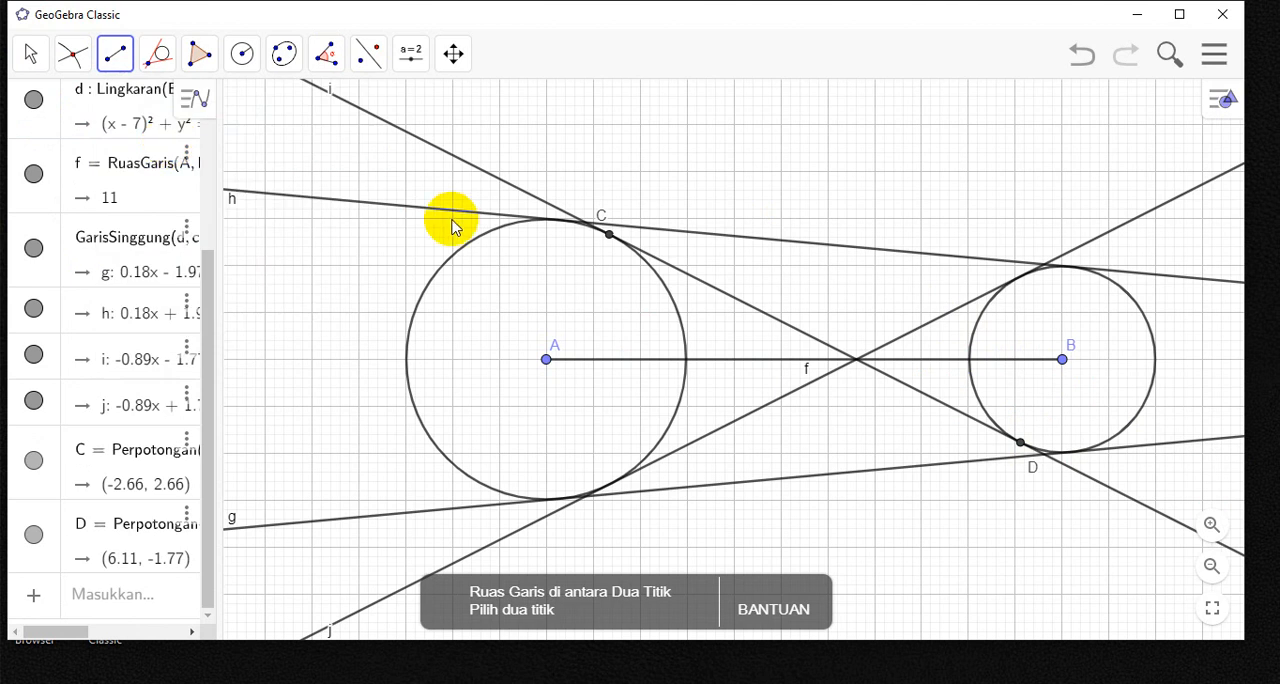
click(546, 360)
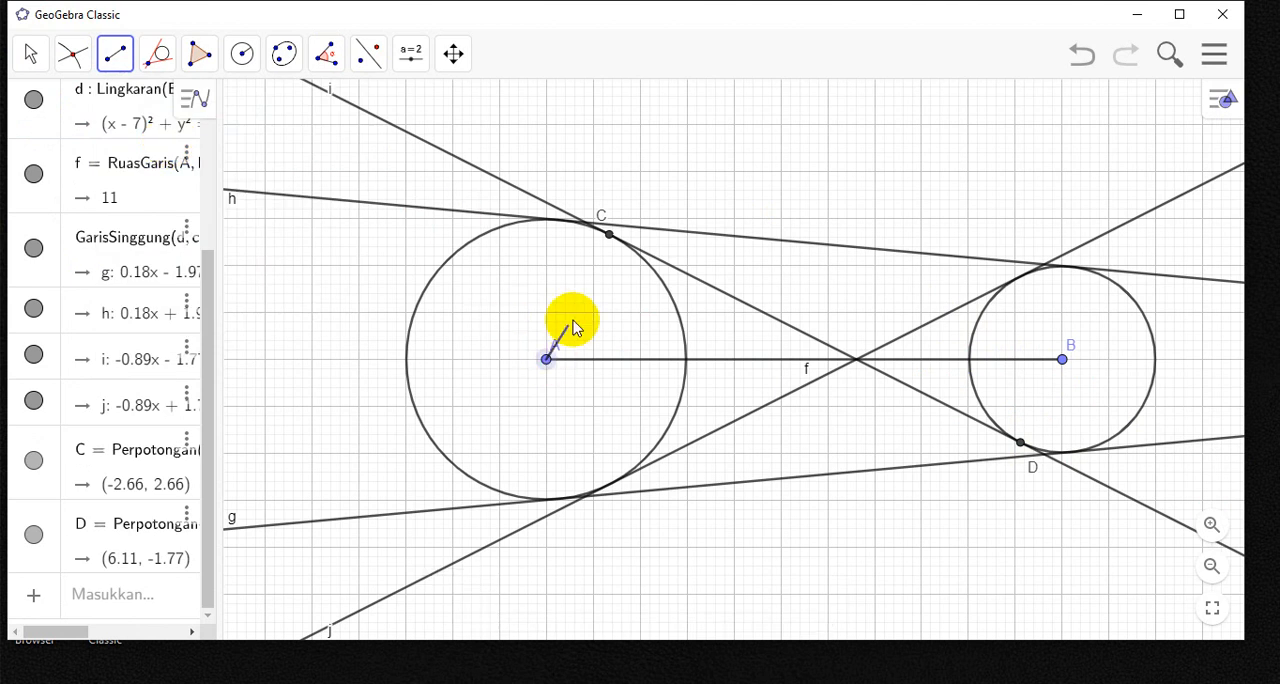
click(609, 236)
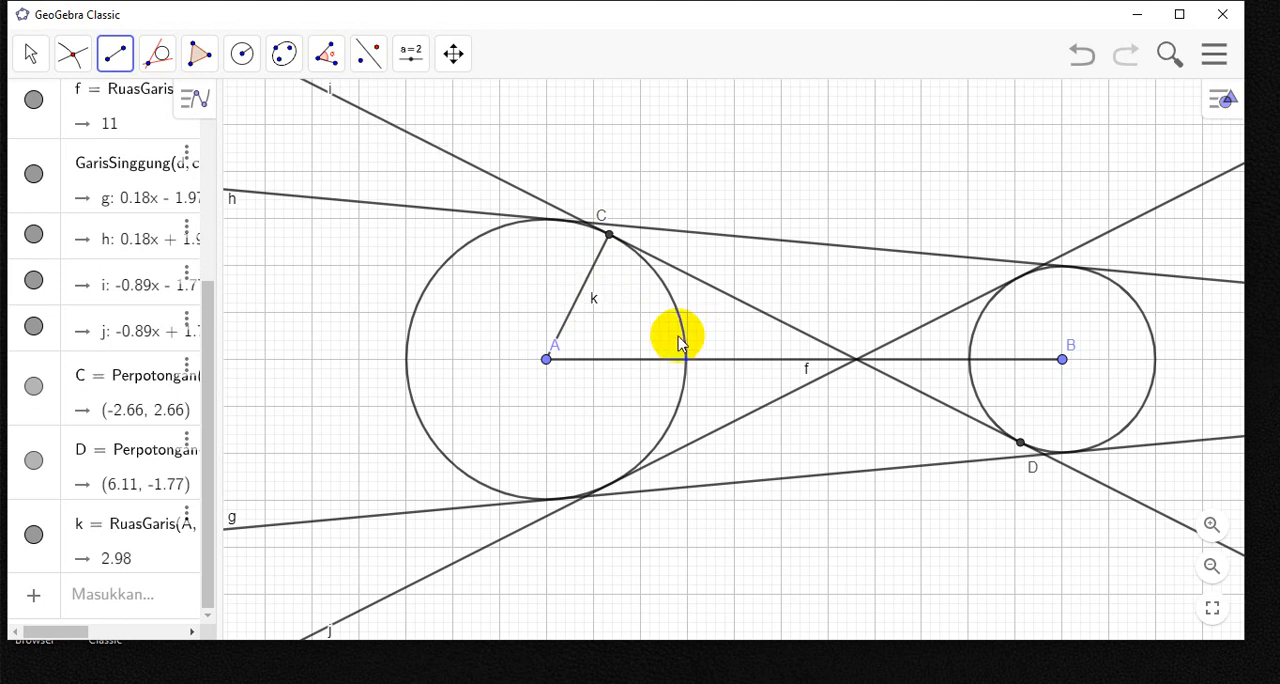
click(30, 56)
click(60, 108)
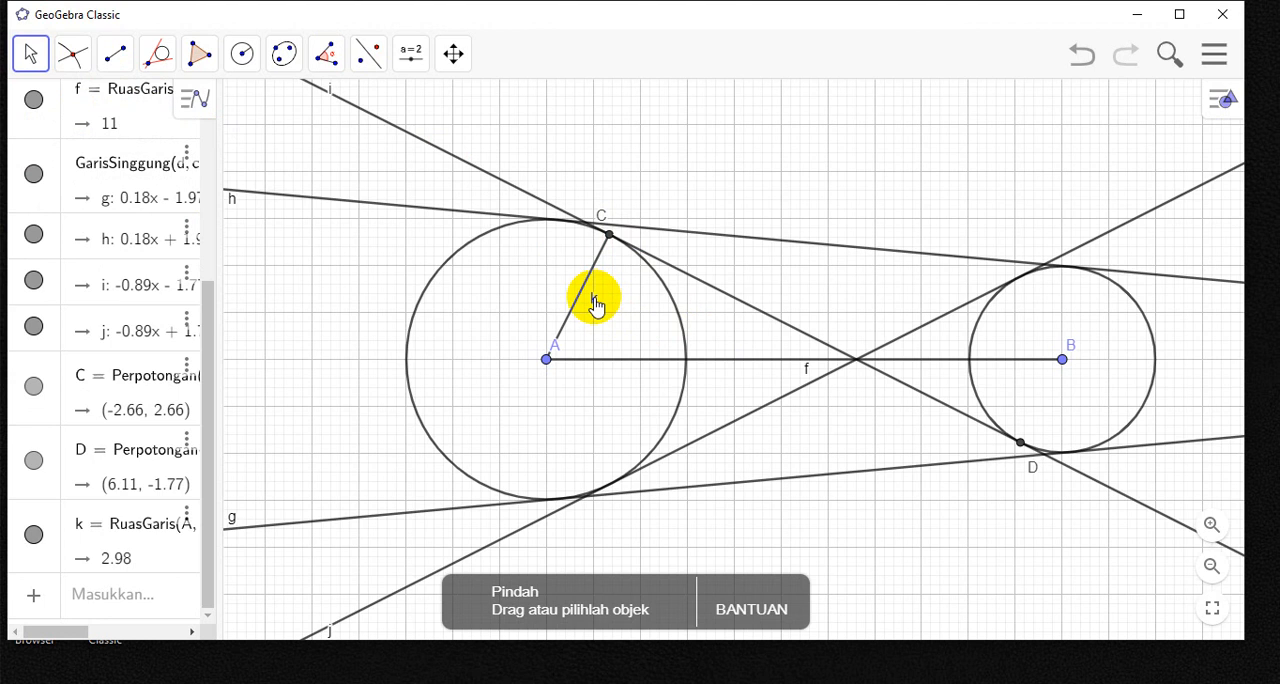
click(594, 302)
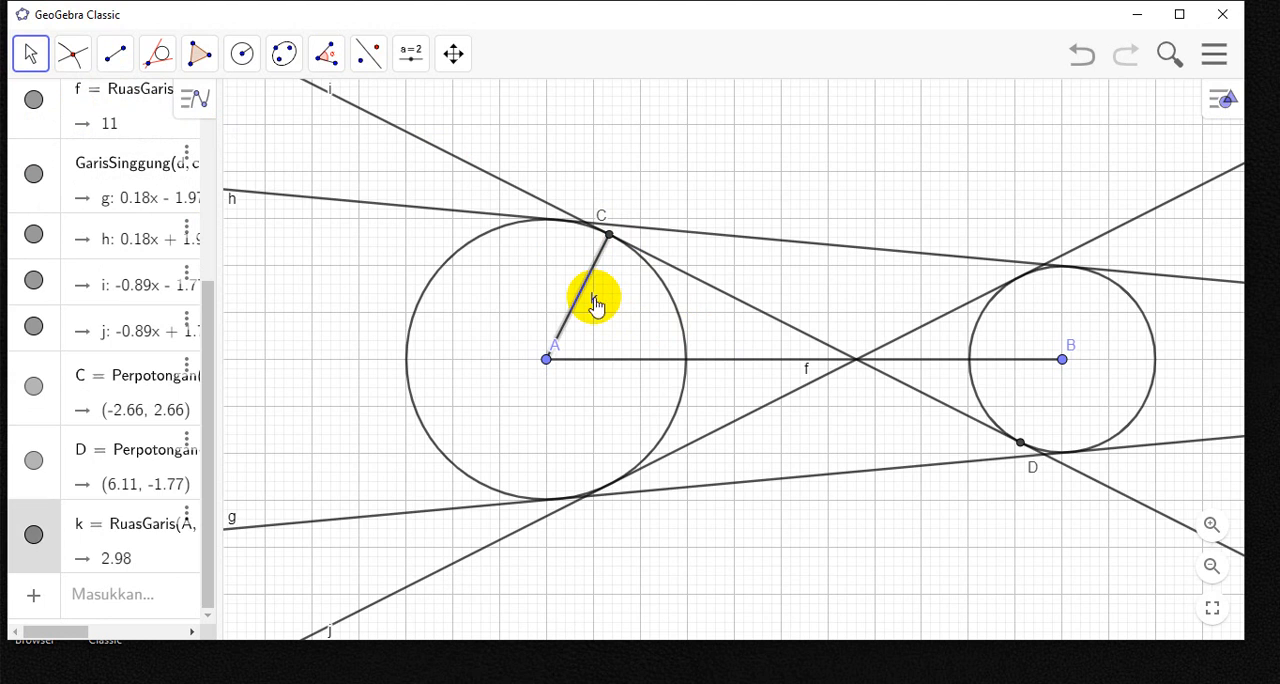
right_click(596, 309)
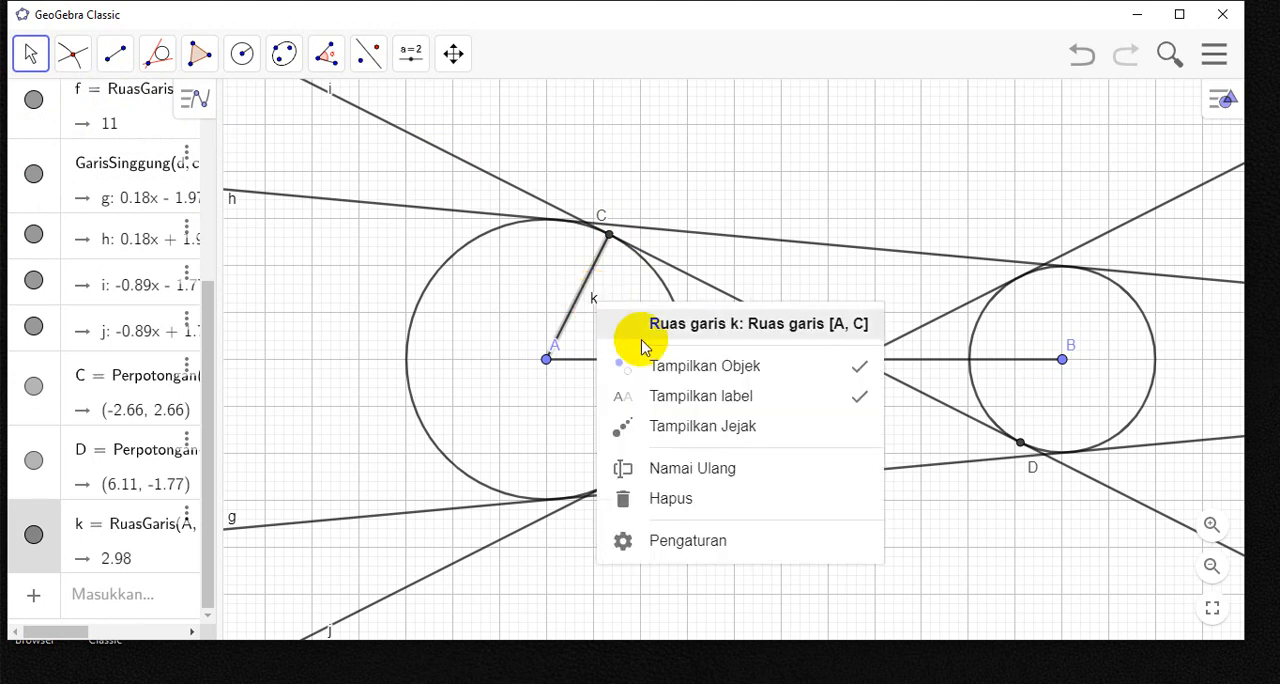
click(808, 404)
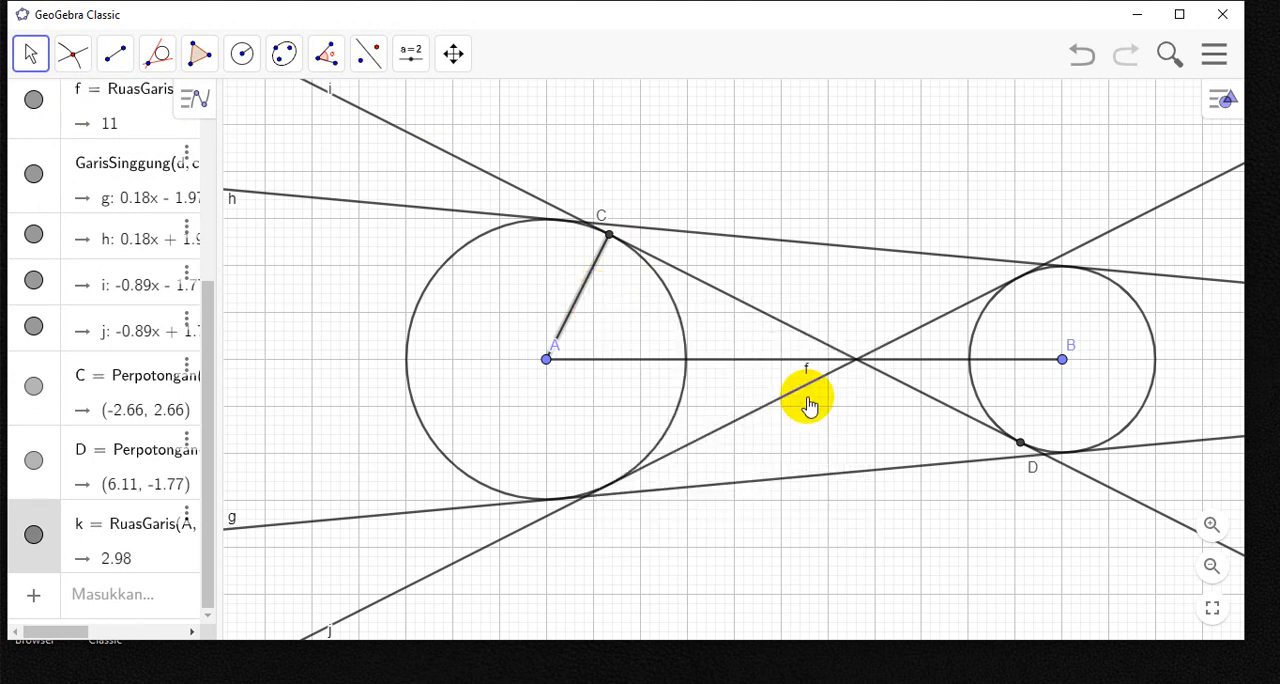
- Draw the radius segment from centre B to tangency point D and hide the segment's label
click(115, 54)
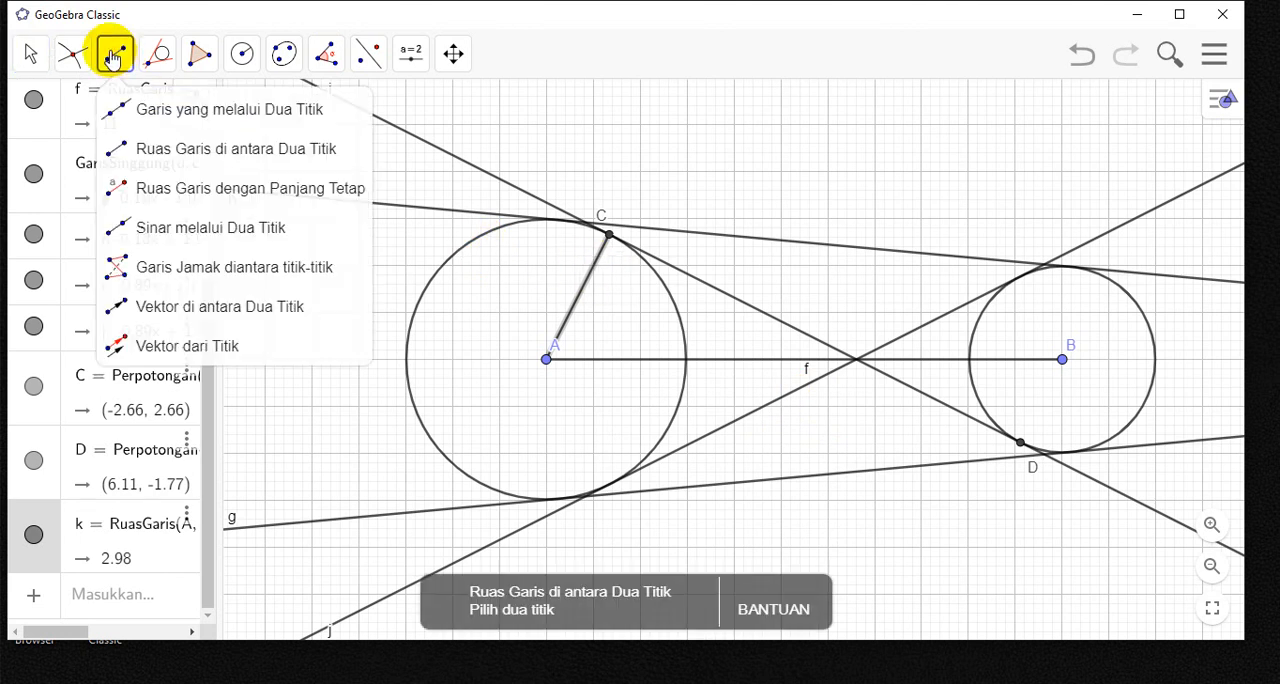
click(175, 150)
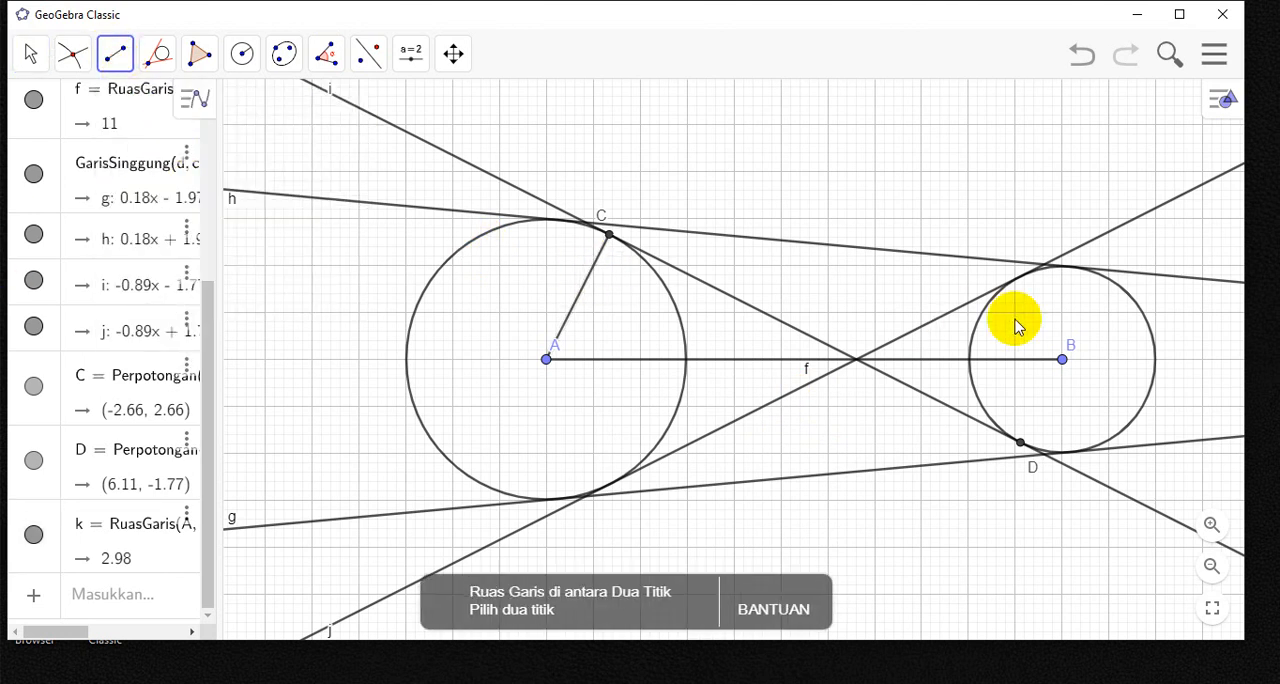
click(1063, 361)
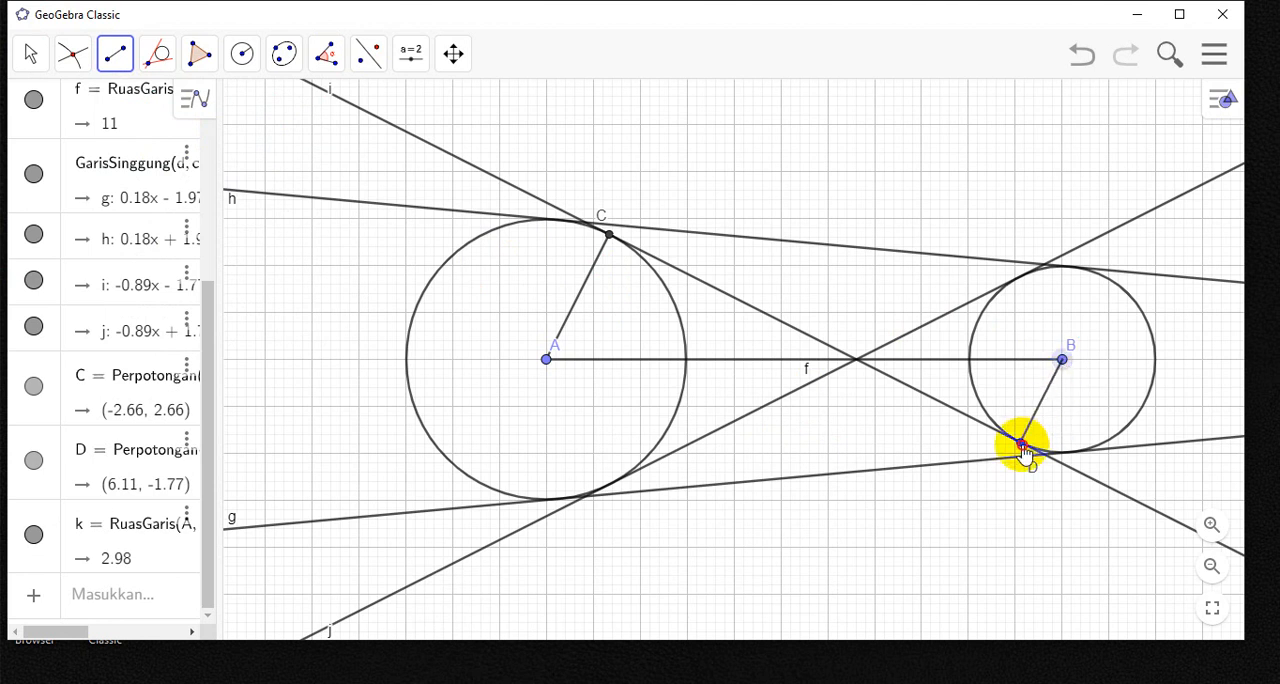
click(1021, 445)
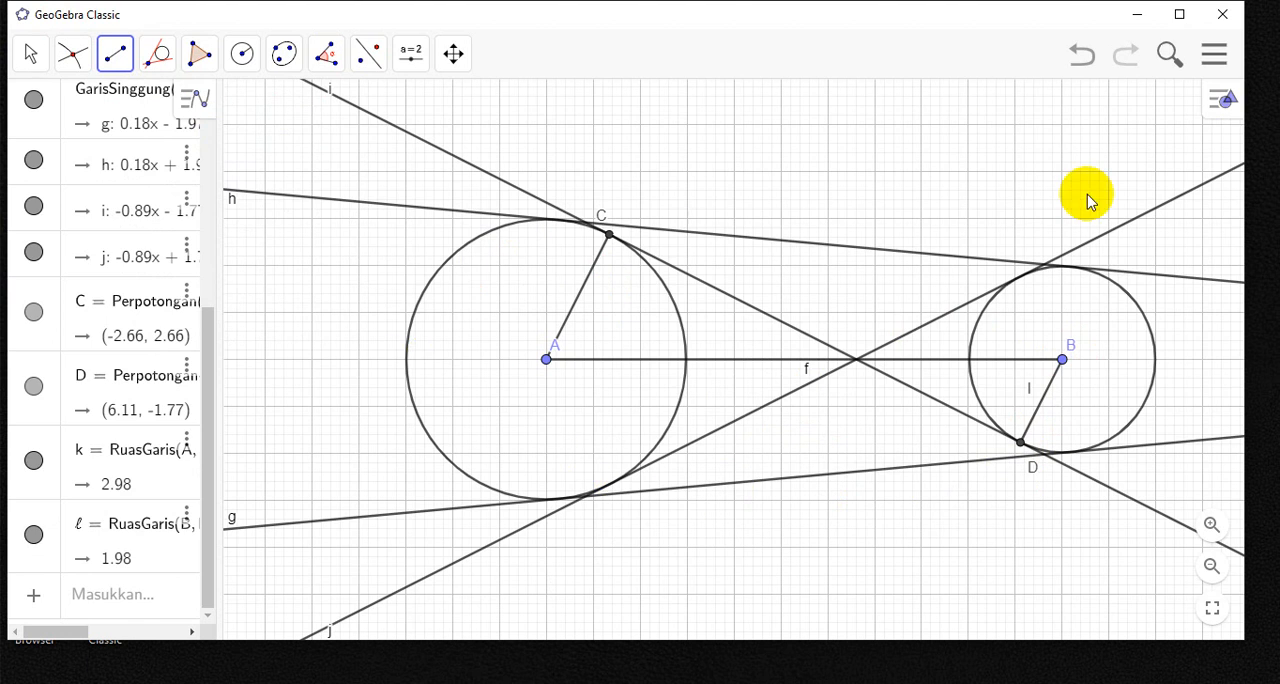
right_click(1040, 413)
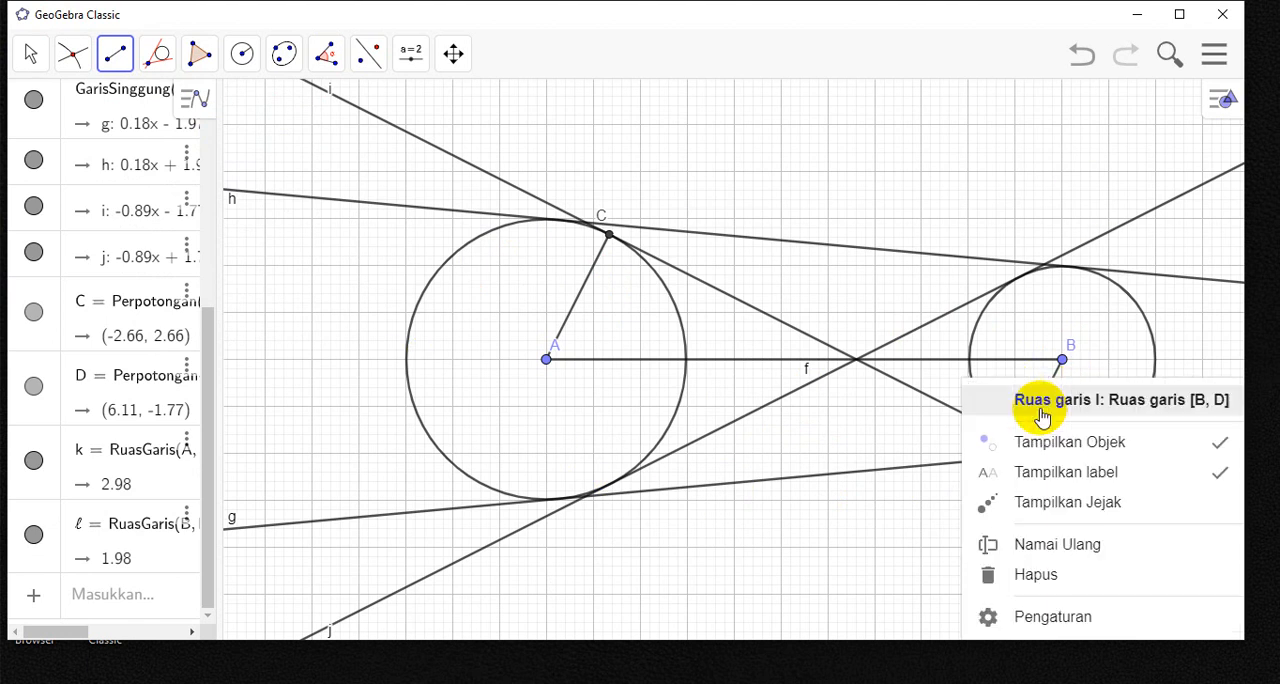
click(1070, 474)
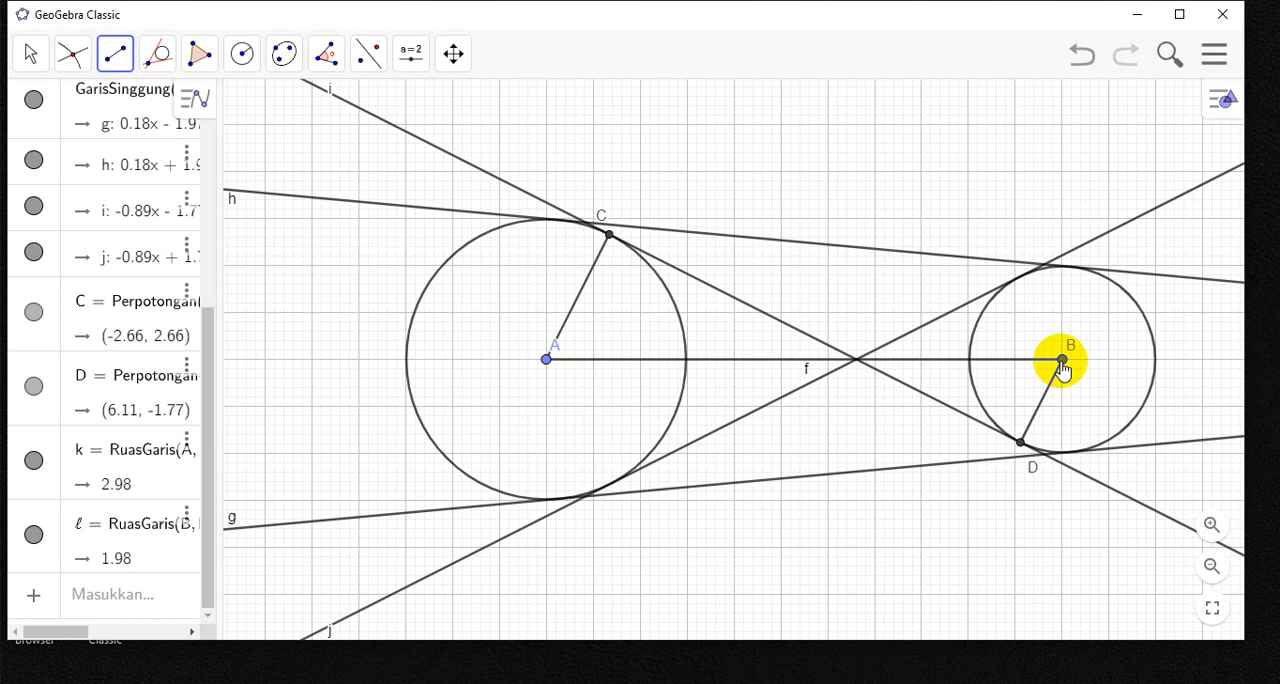
- Construct a line through centre B parallel to inner tangent i with the Garis Sejajar tool
click(149, 66)
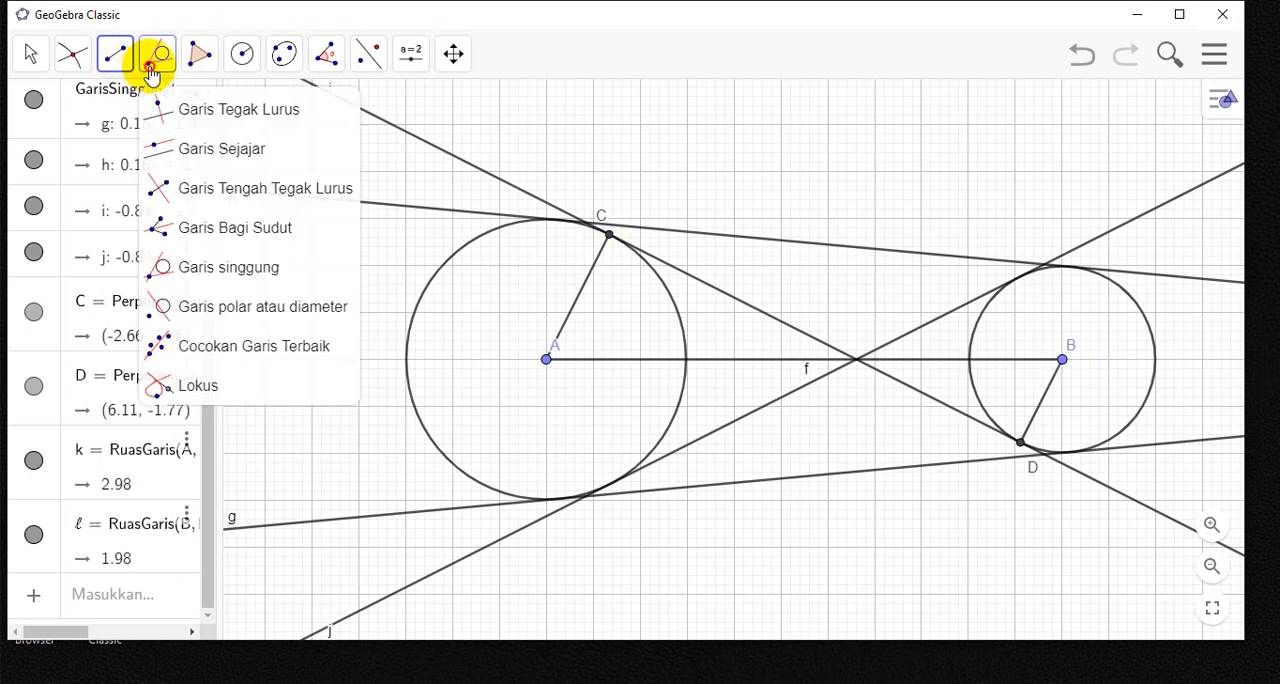
click(248, 152)
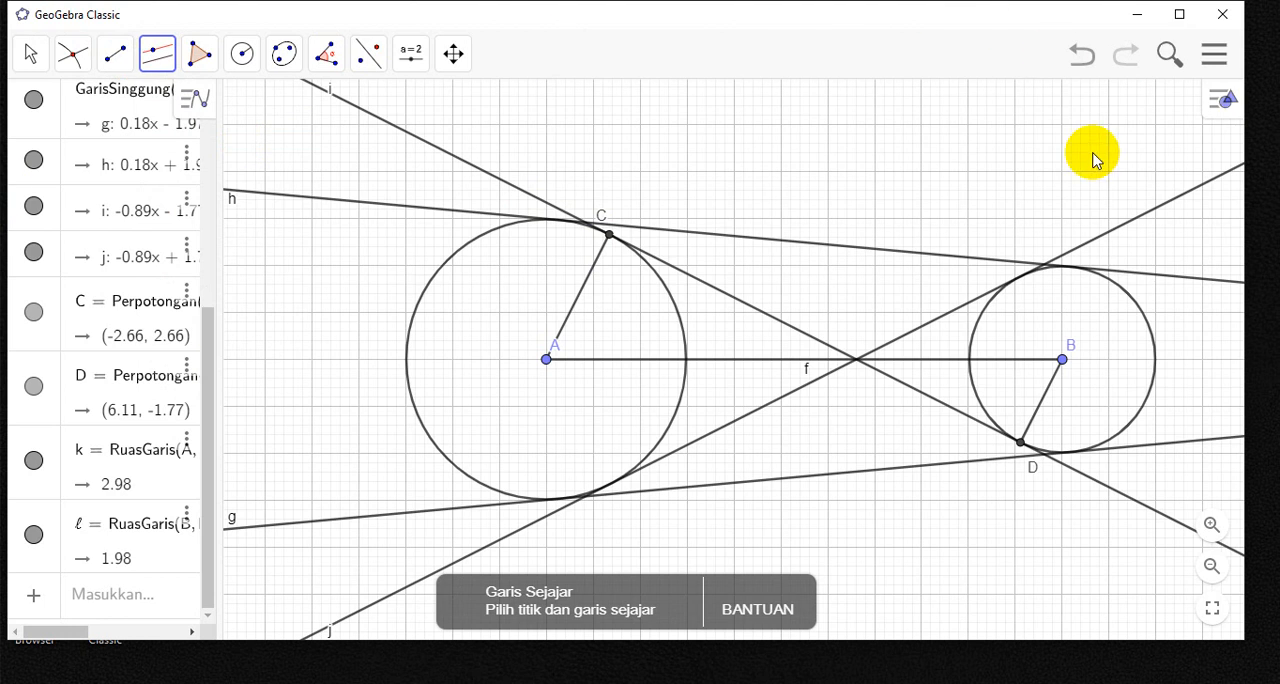
click(1062, 360)
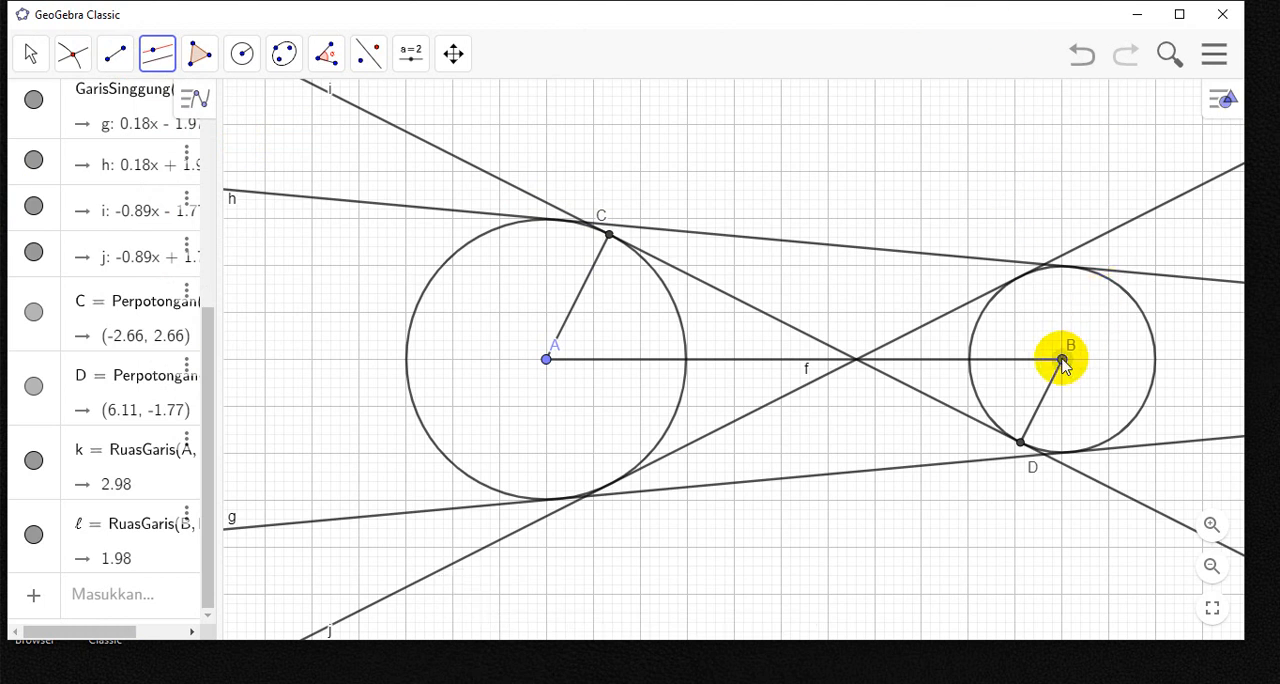
click(778, 326)
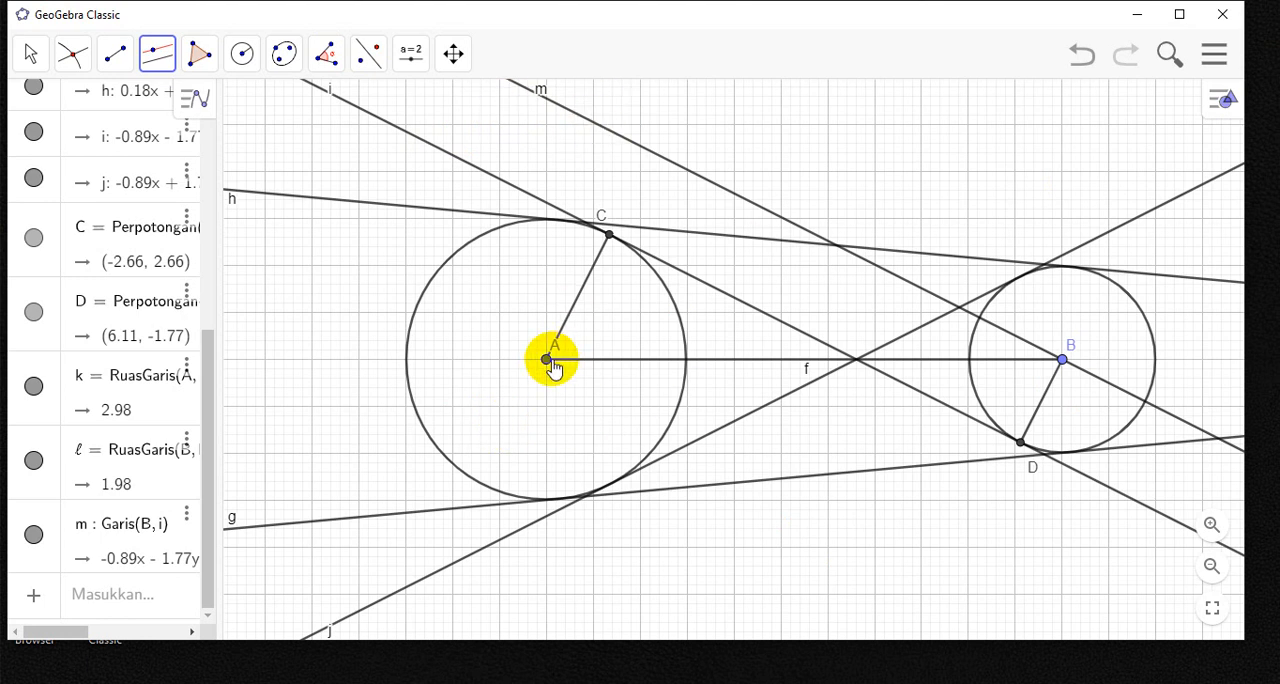
- Construct a line through centre A perpendicular to line m with the Garis Tegak Lurus tool
click(155, 65)
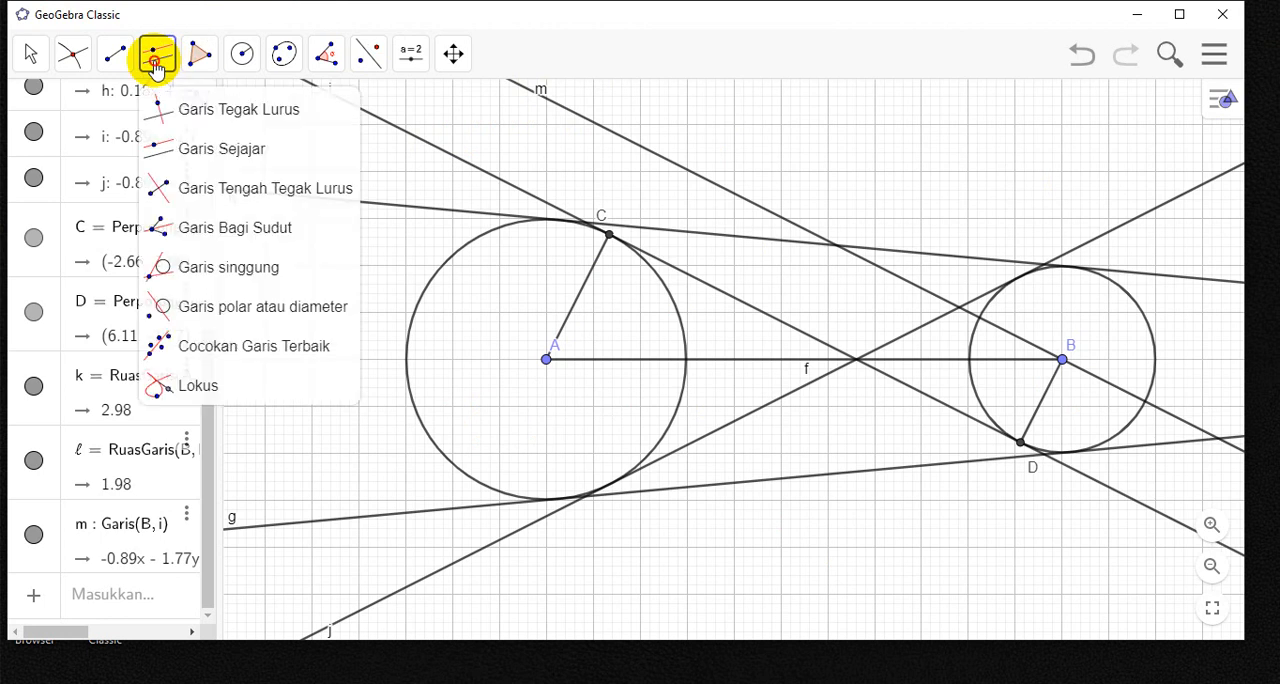
click(190, 108)
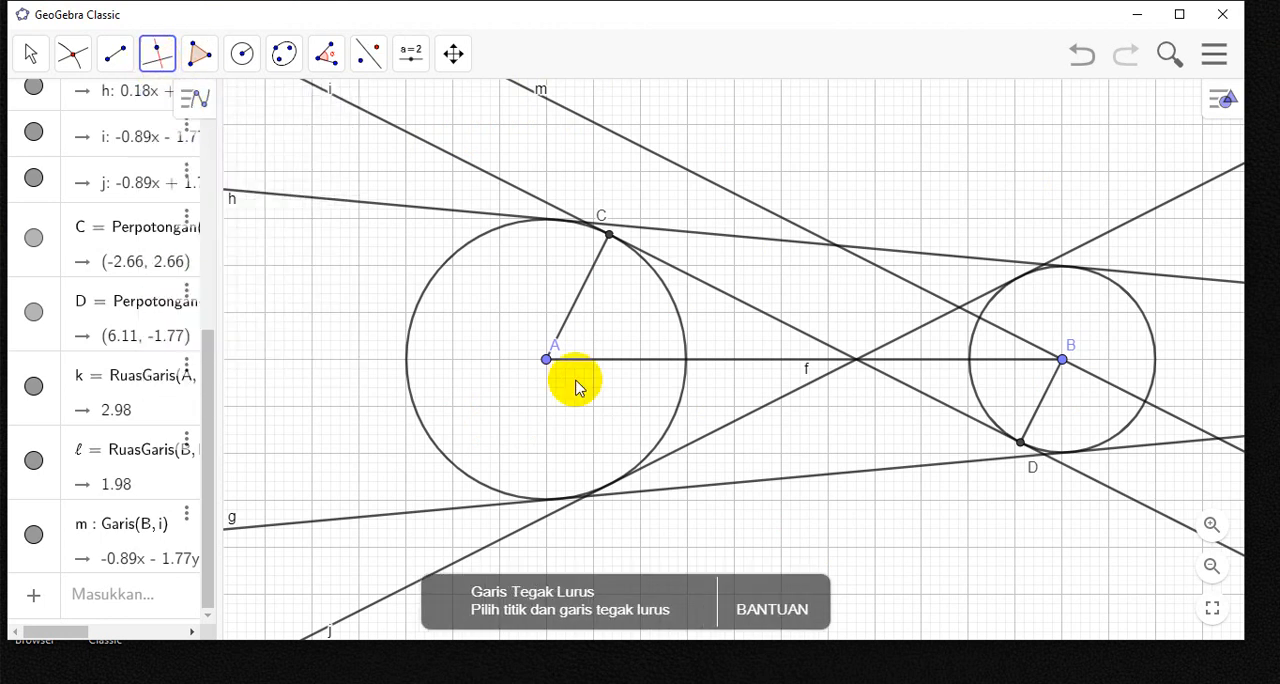
click(546, 360)
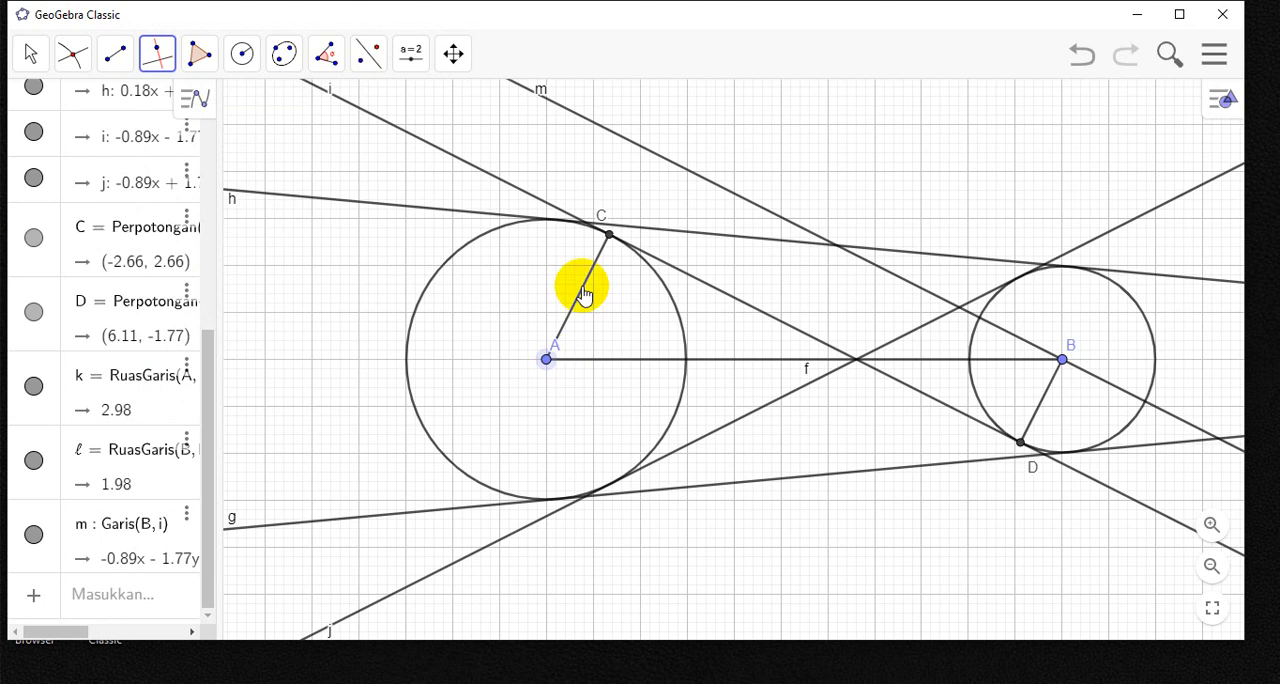
click(632, 147)
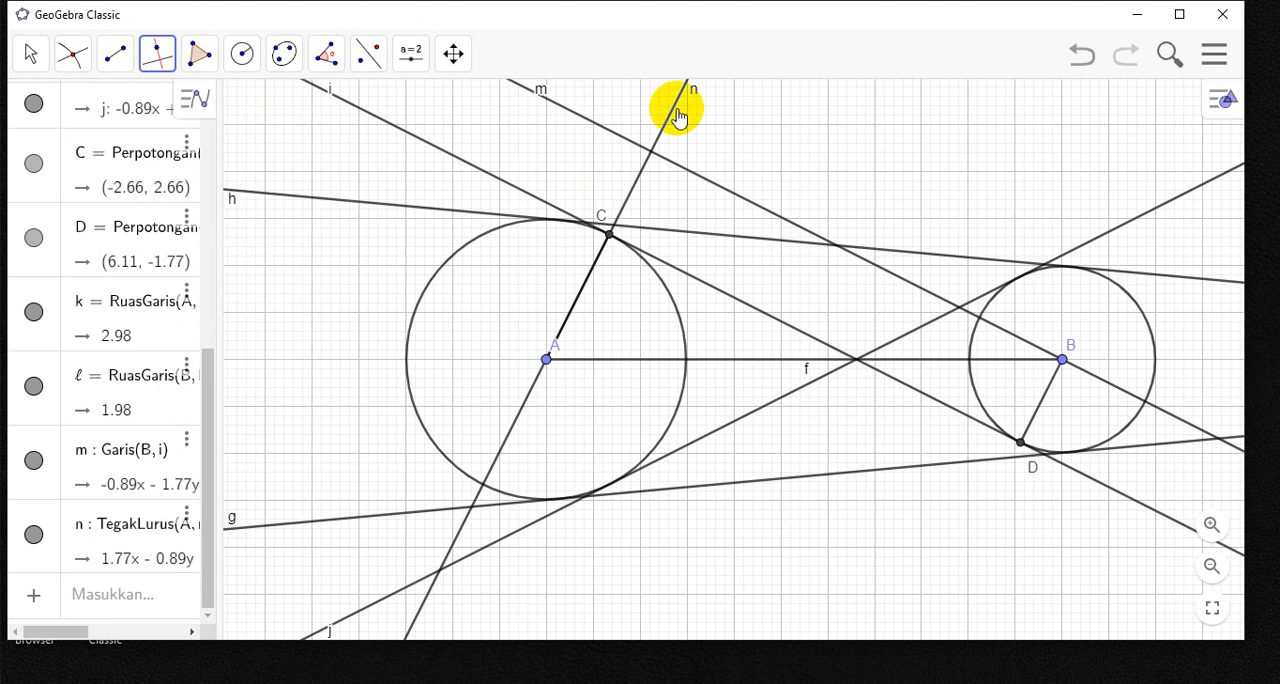
- Mark the intersection point of lines n and m with the Perpotongan Dua Objek tool
click(75, 58)
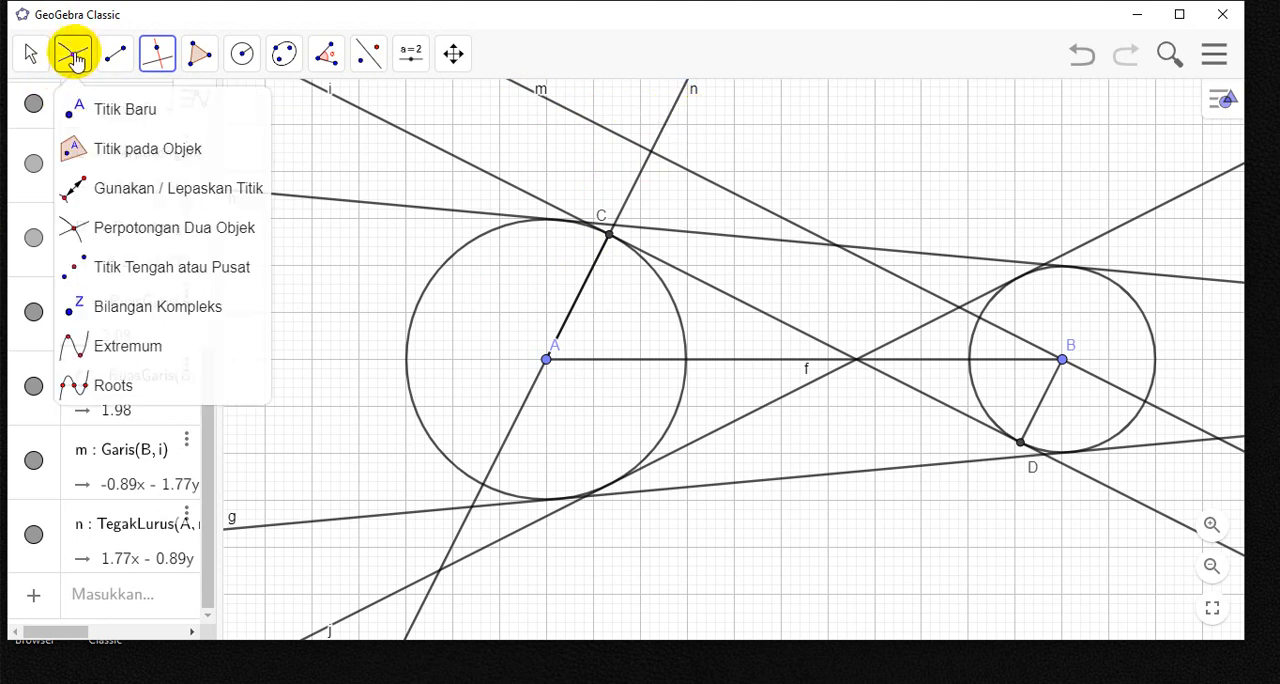
click(167, 228)
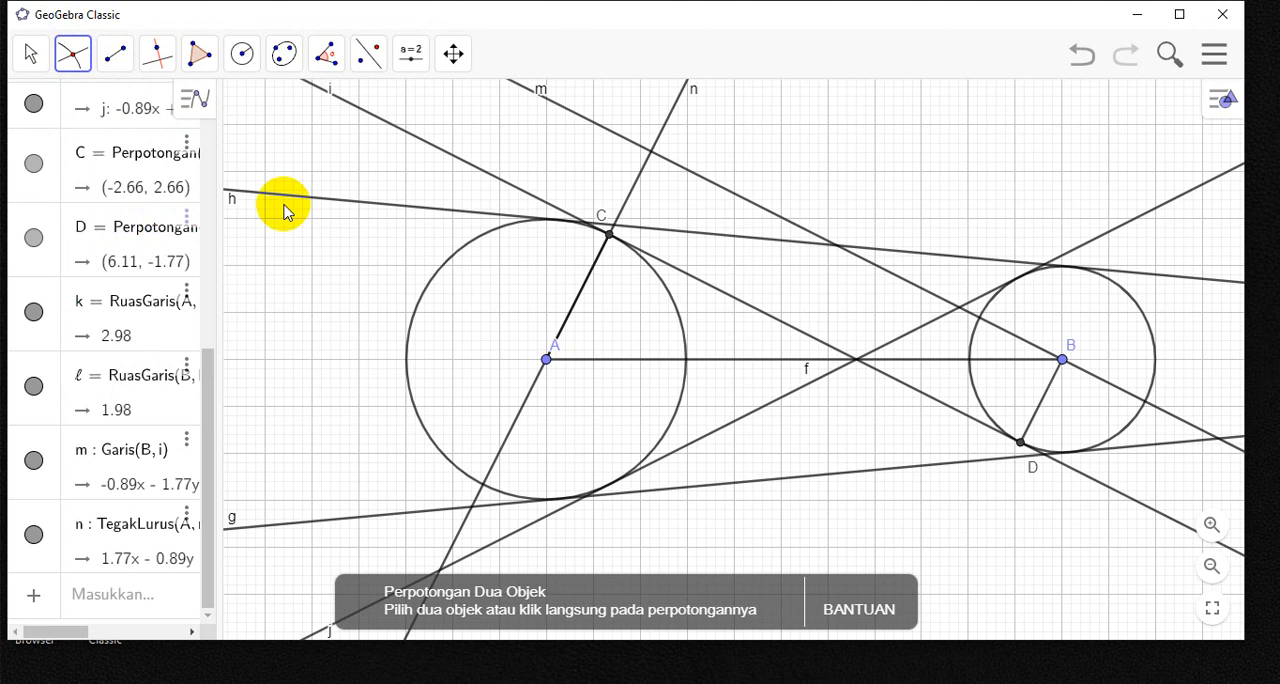
click(635, 185)
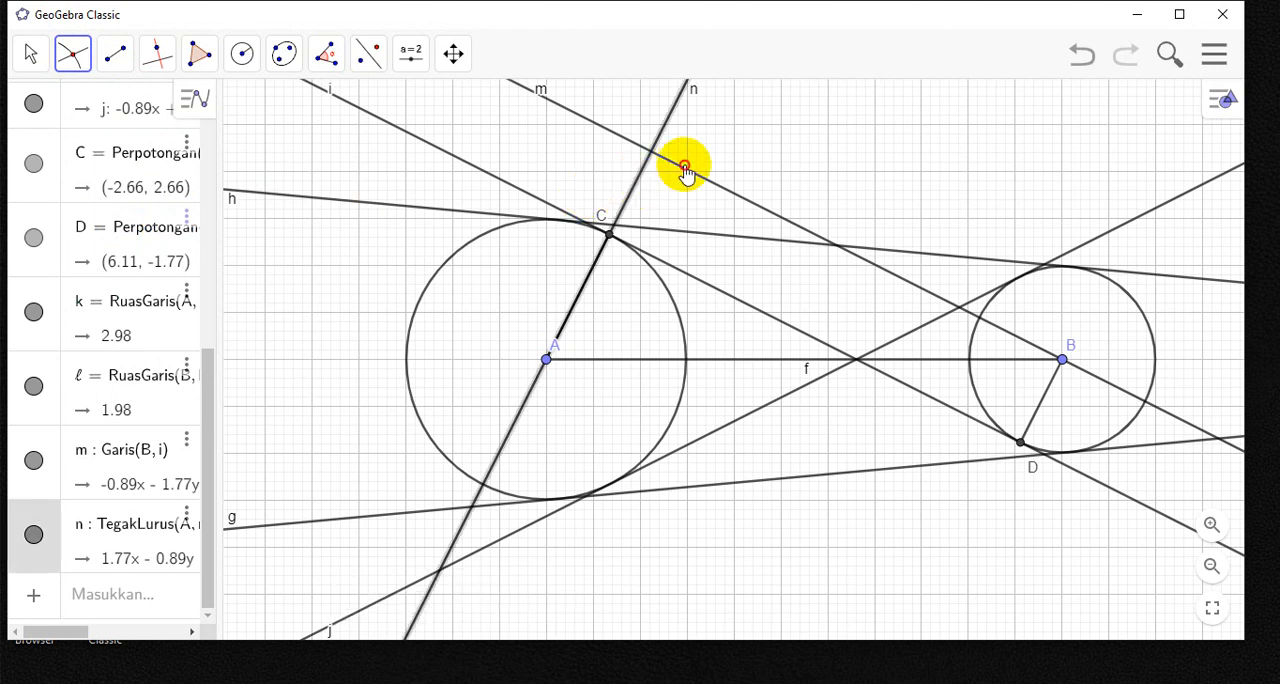
click(686, 174)
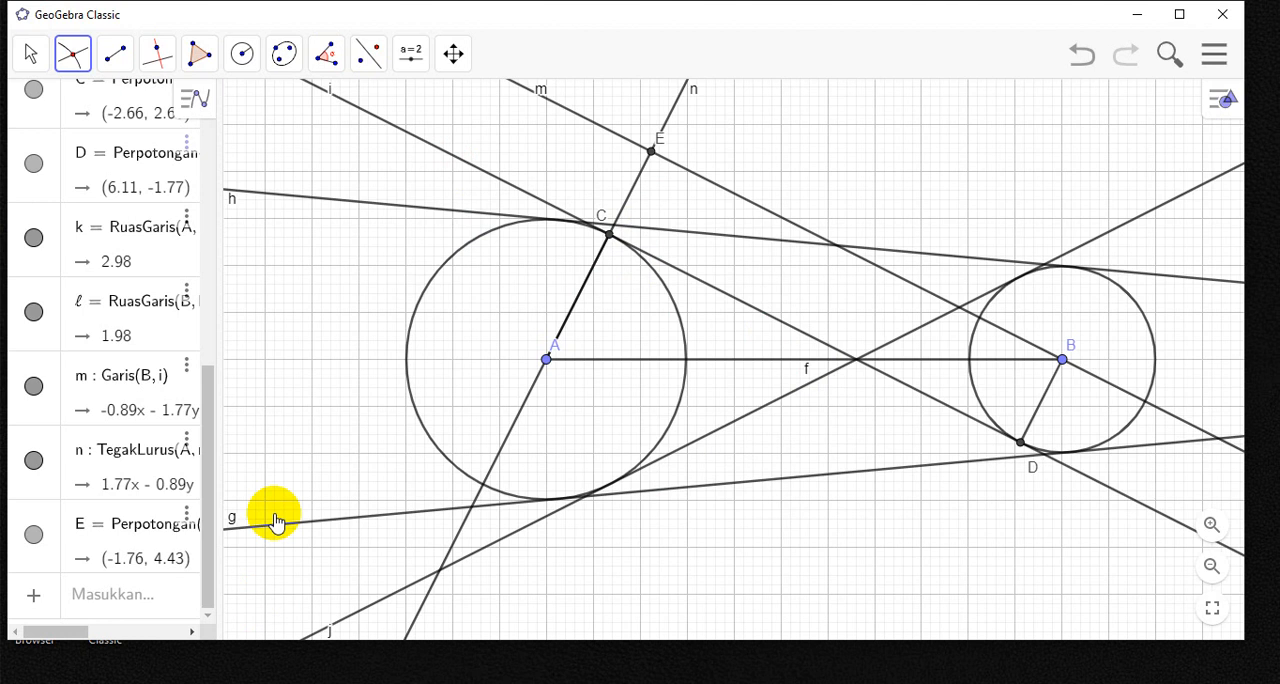
- Hide the four common tangent lines g, h, i and j of the two circles
click(113, 62)
mouse_move(156, 55)
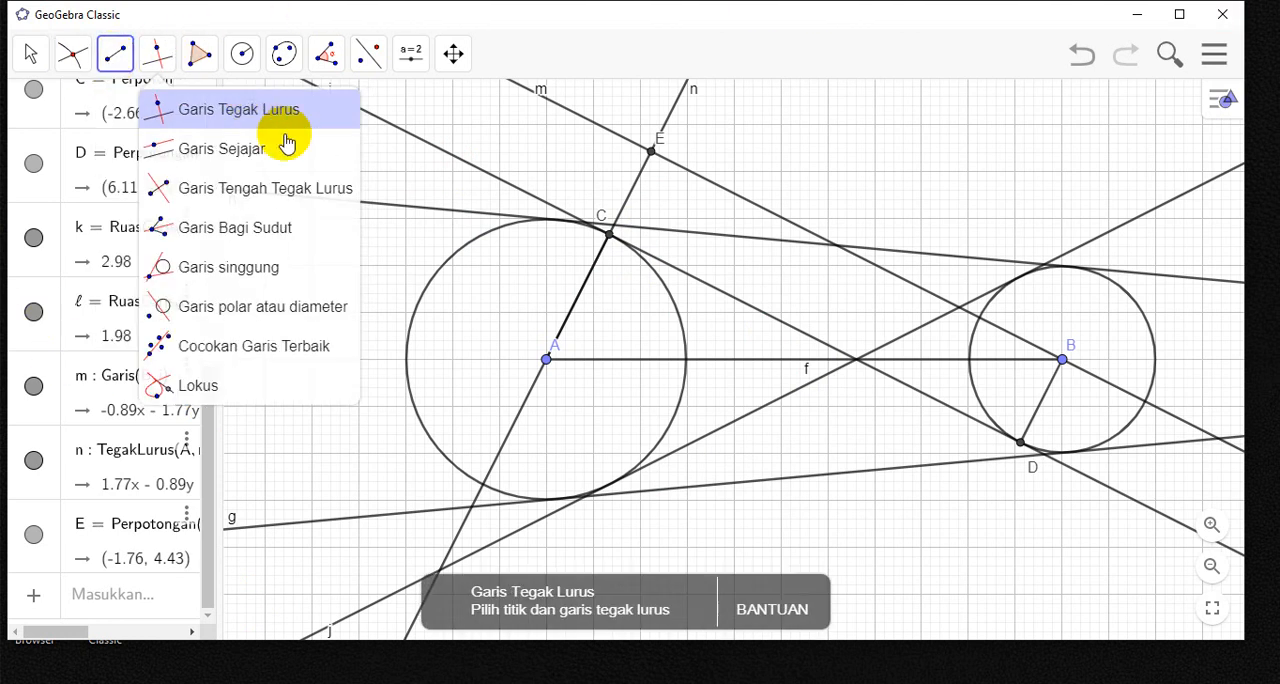
click(31, 60)
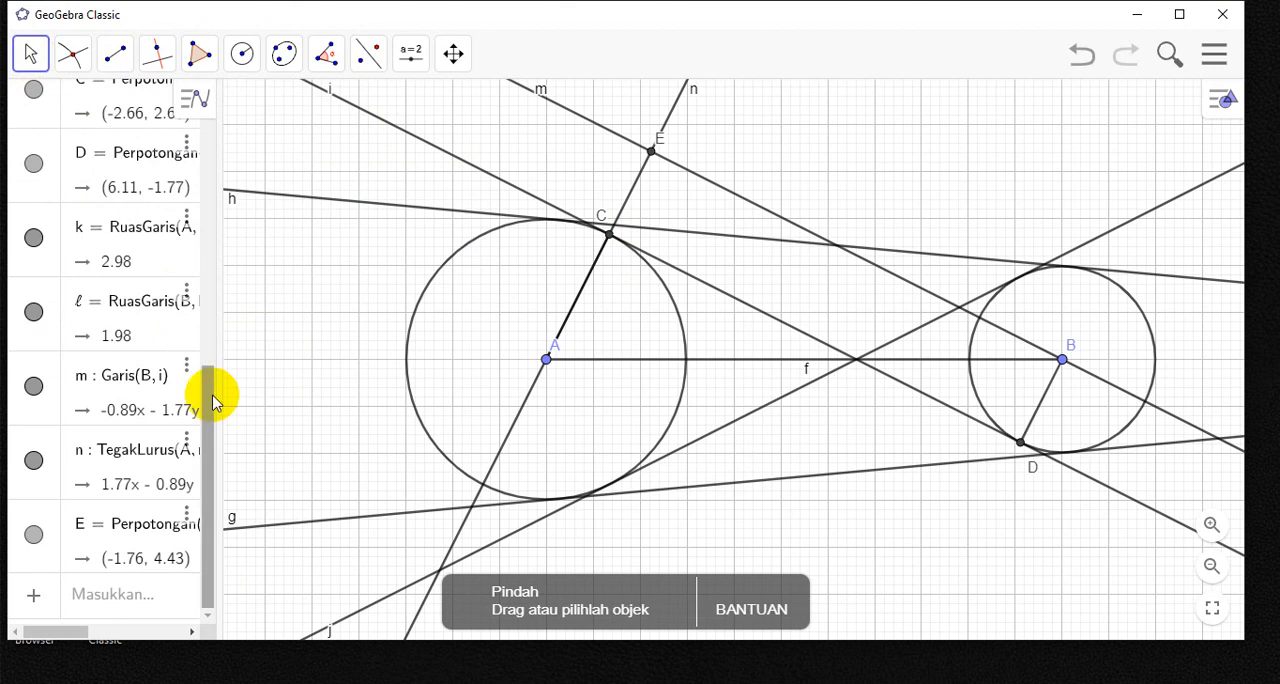
drag(214, 391, 228, 151)
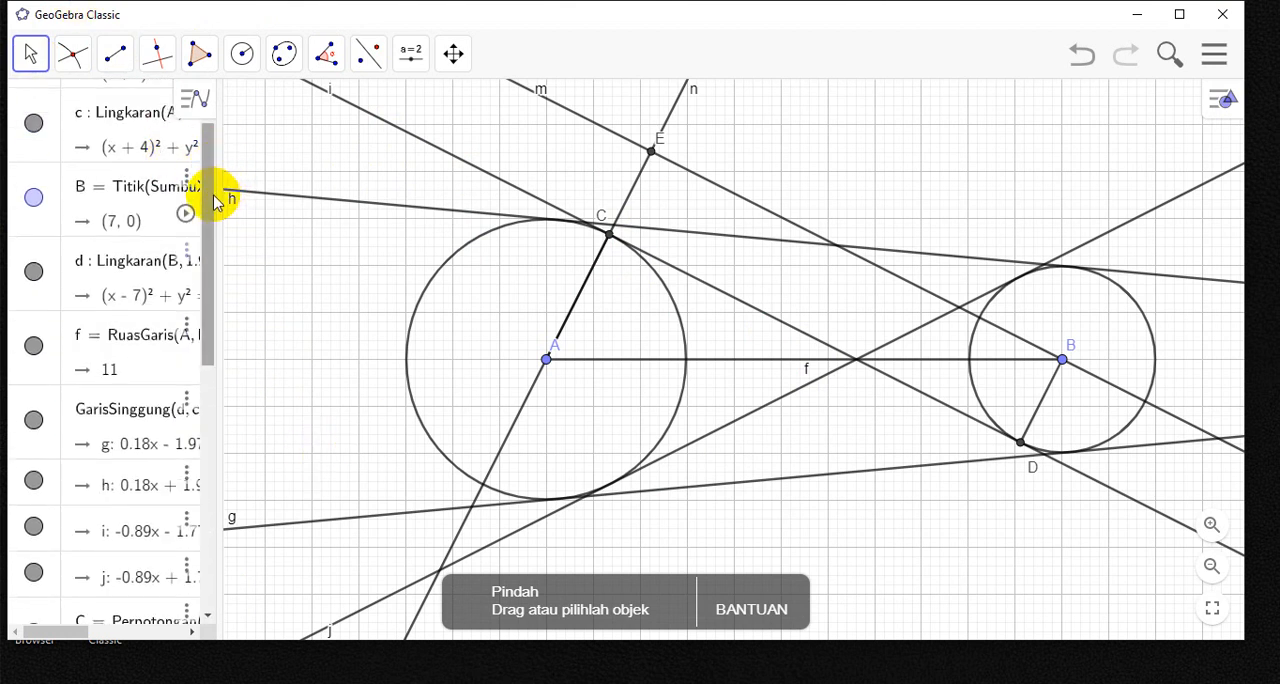
drag(212, 197, 220, 277)
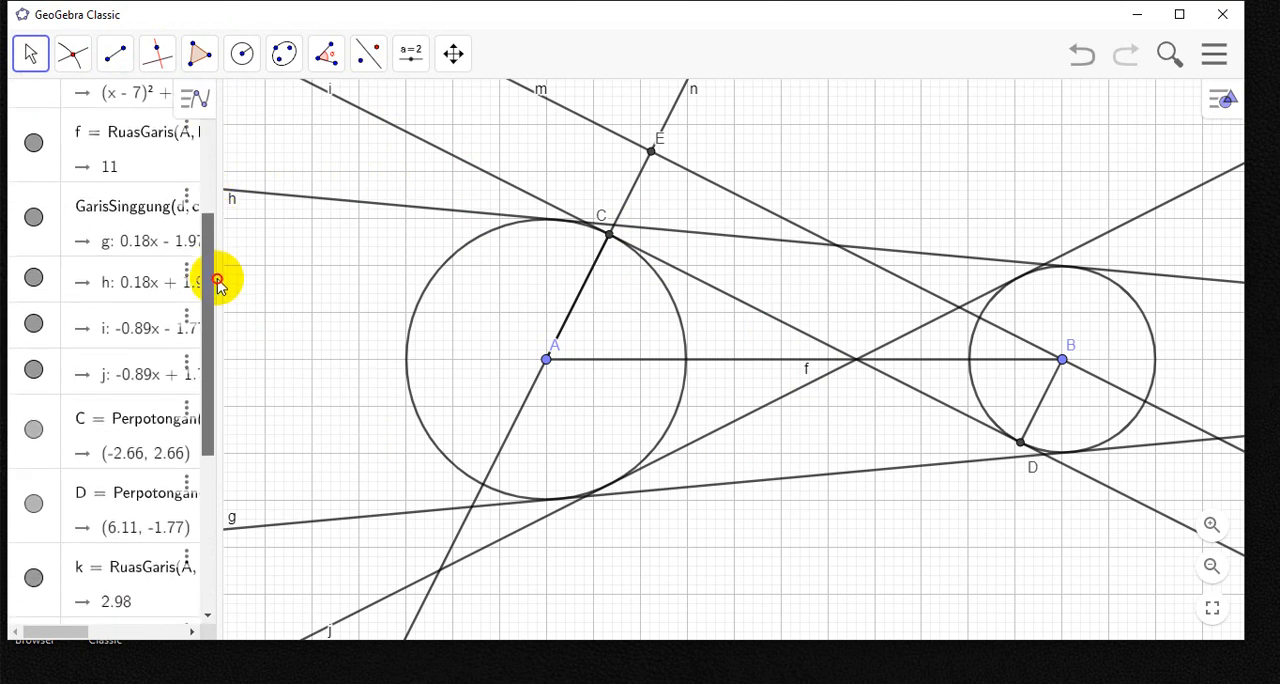
click(35, 224)
click(34, 278)
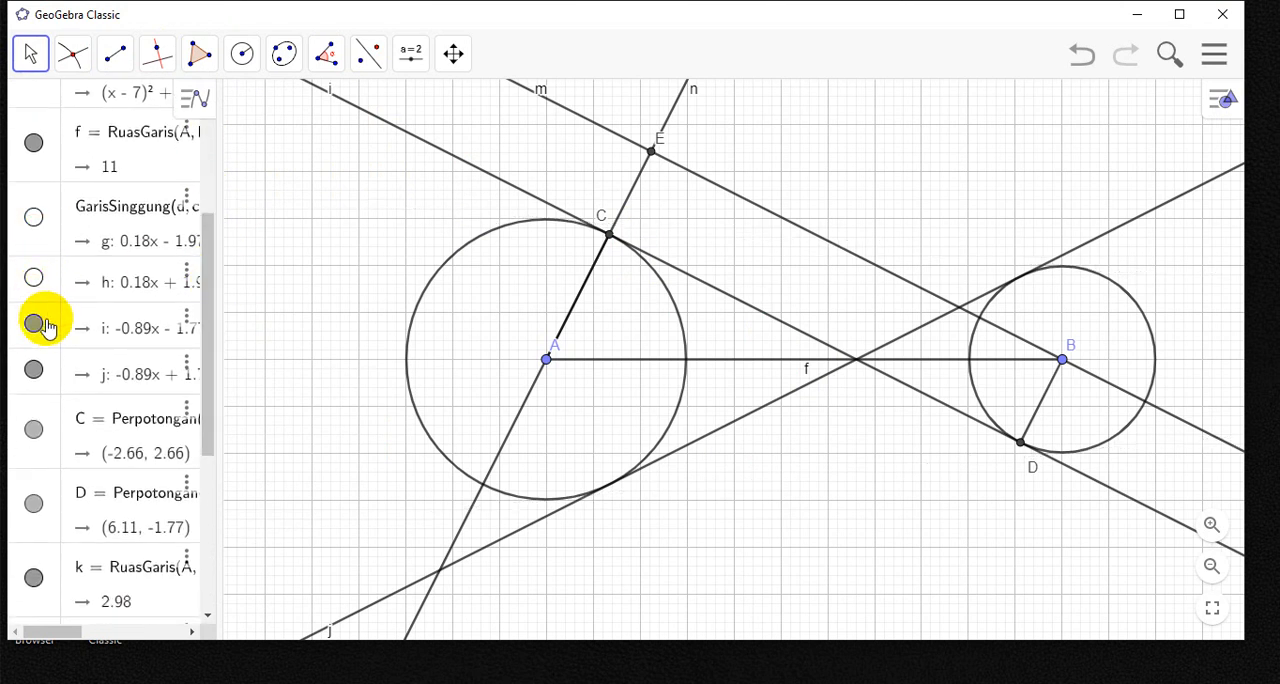
click(38, 326)
click(34, 369)
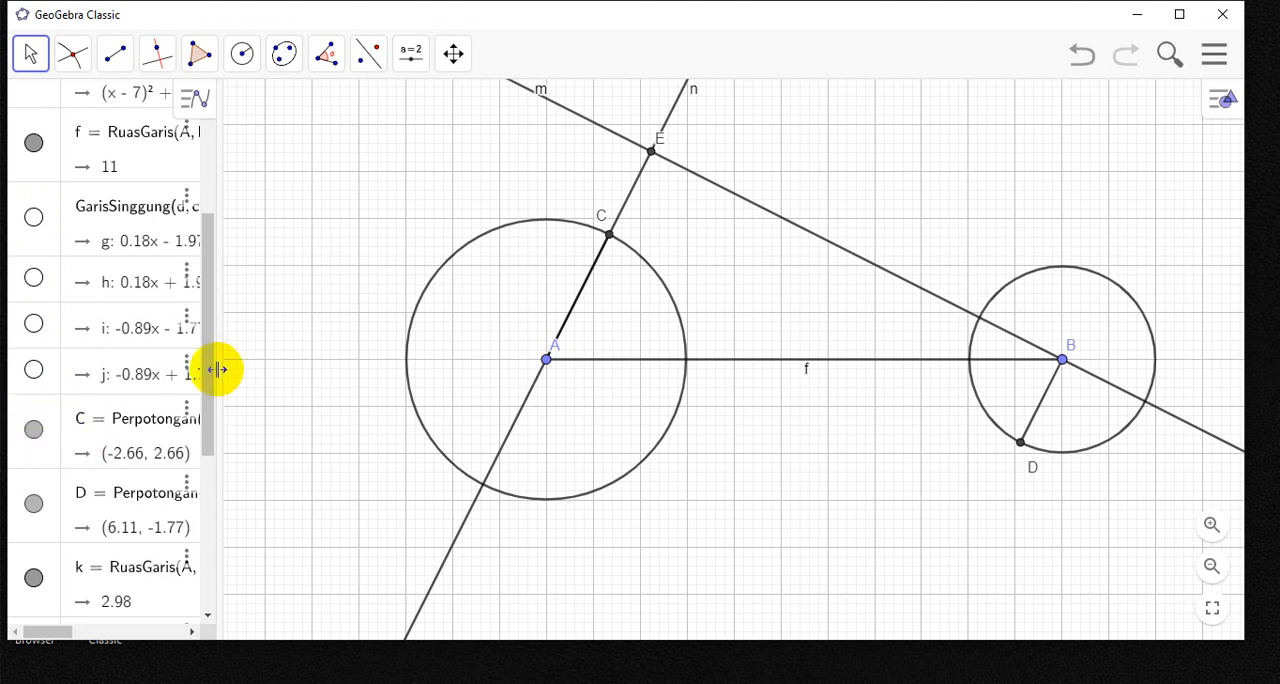
- Hide the auxiliary parallel line m and the perpendicular line n
drag(212, 382, 209, 531)
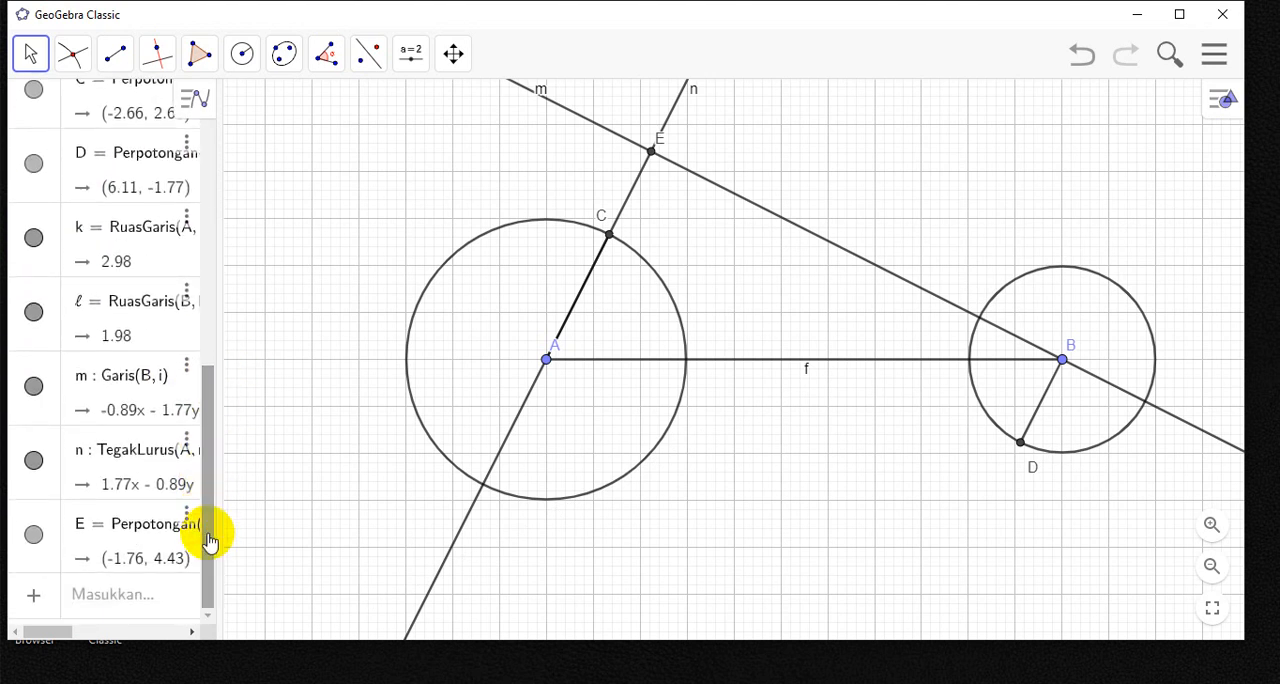
click(34, 386)
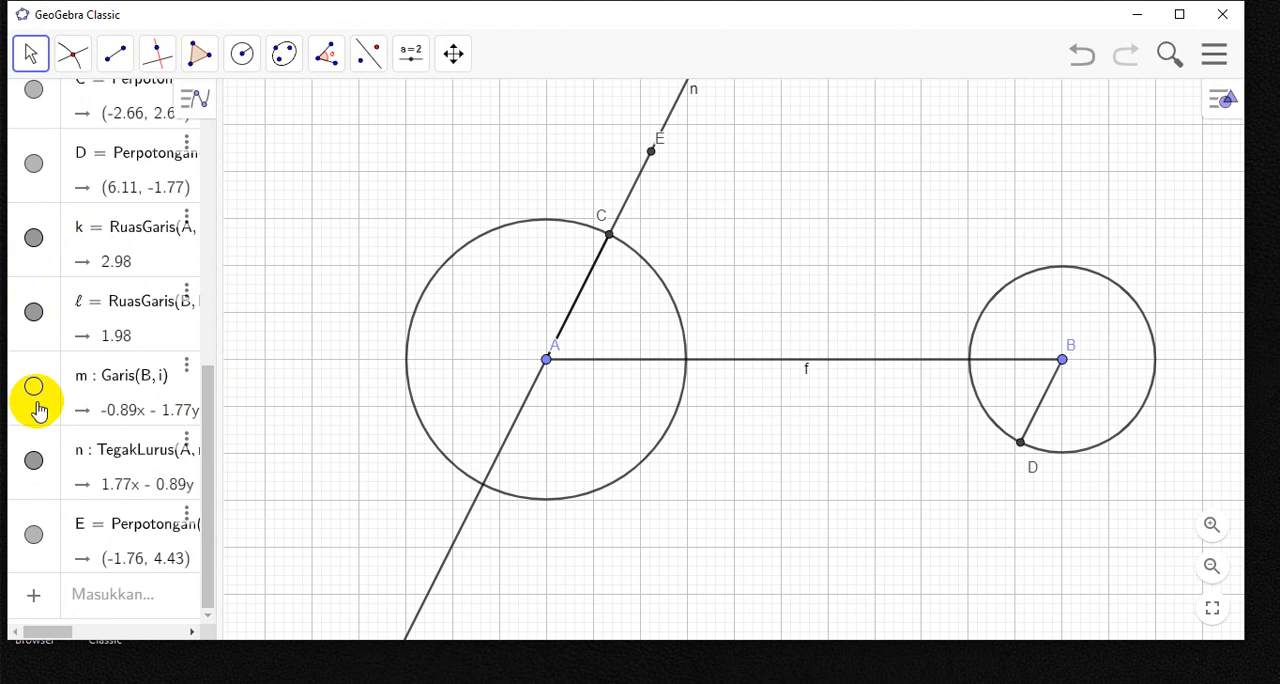
click(35, 462)
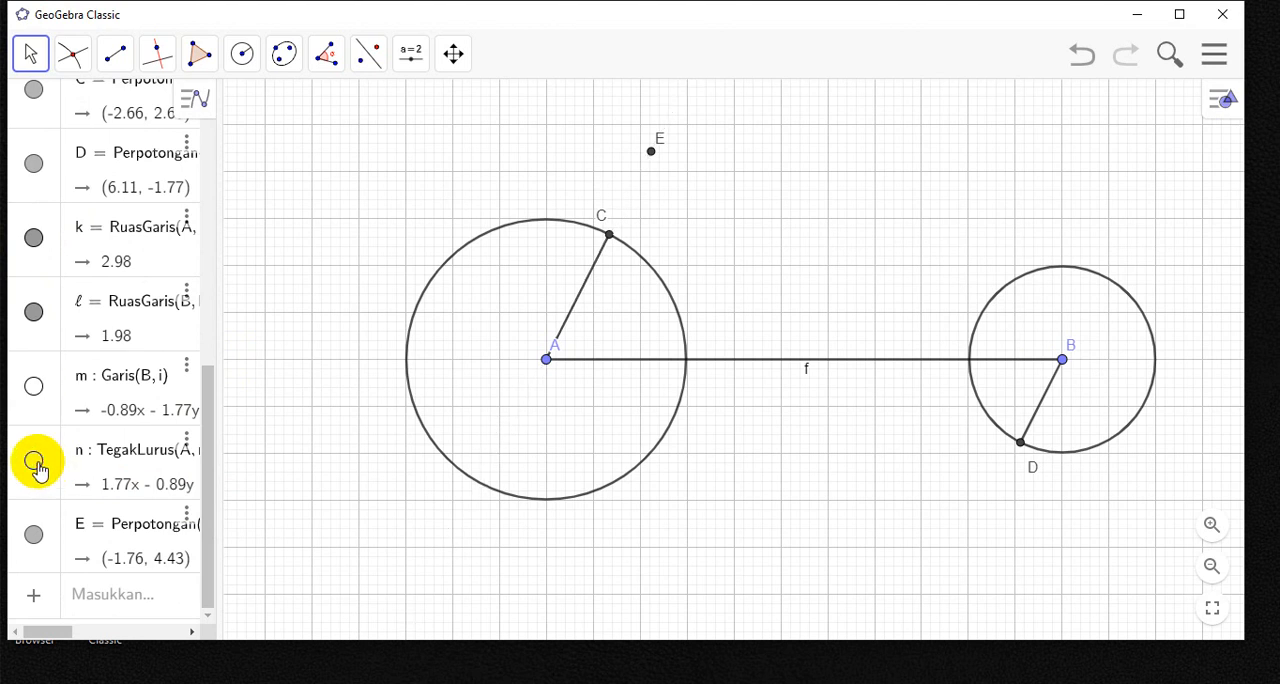
- Draw segments from C to D and from E to B with the Ruas Garis di antara Dua Titik tool
click(118, 58)
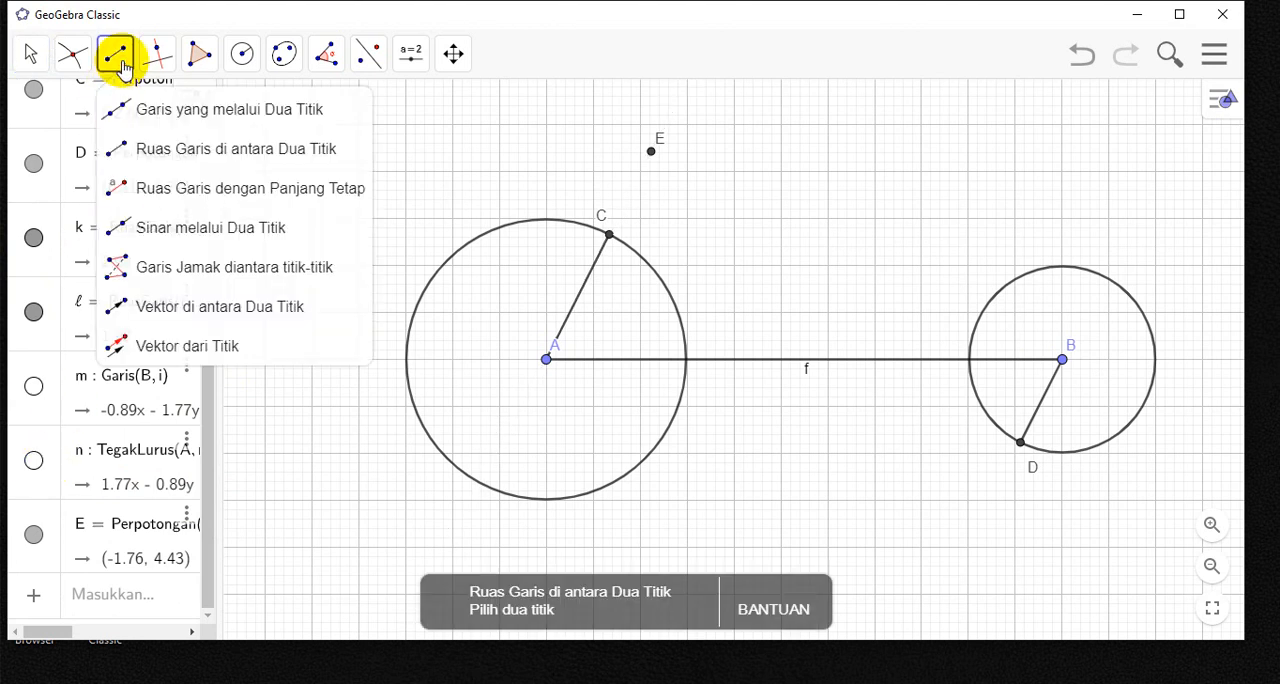
click(272, 160)
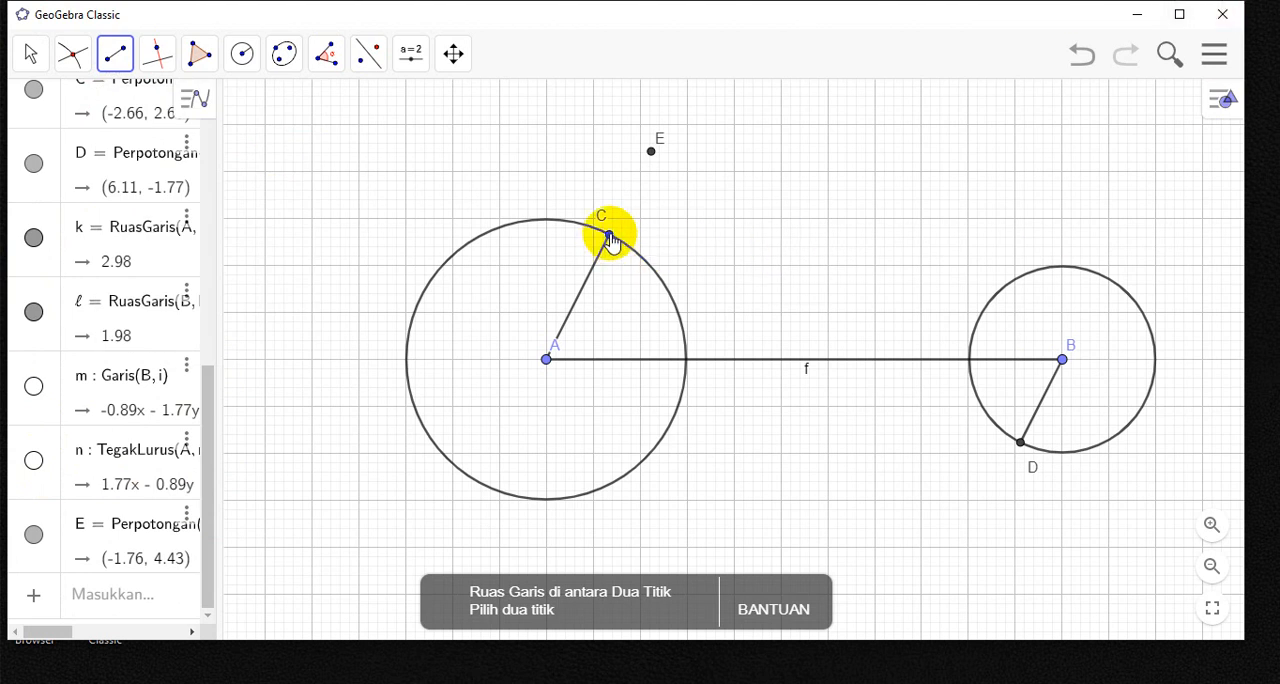
drag(608, 236, 1019, 443)
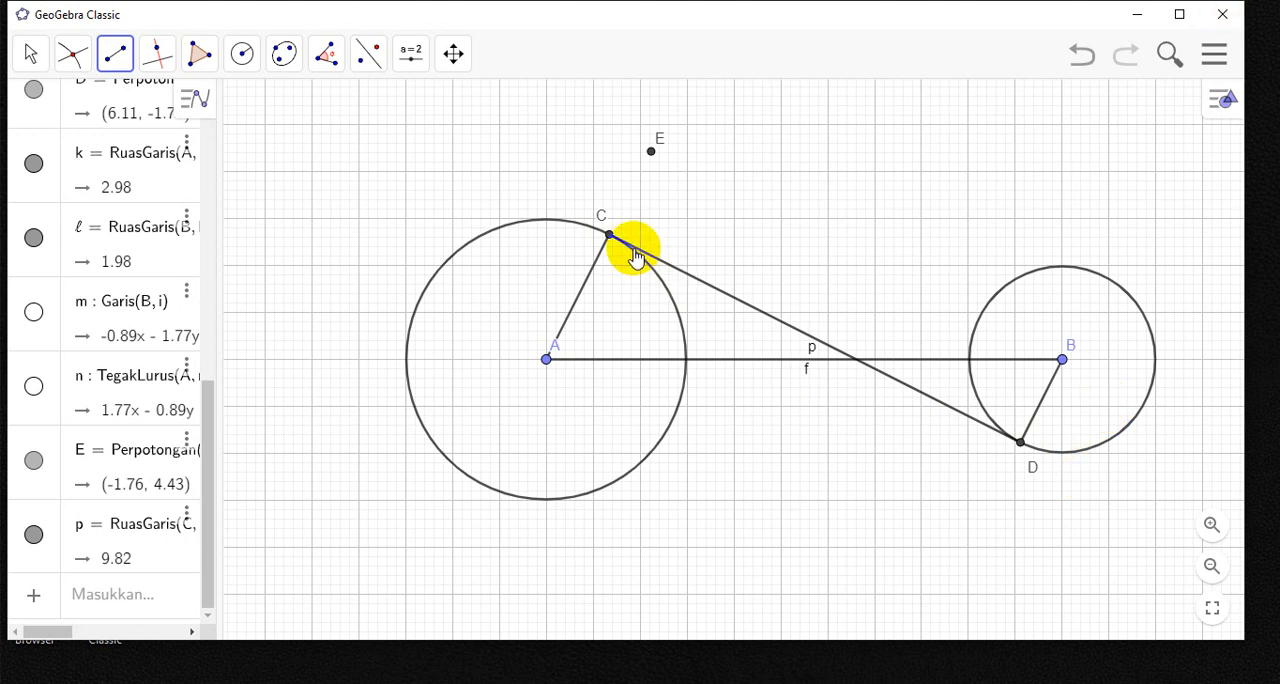
click(651, 153)
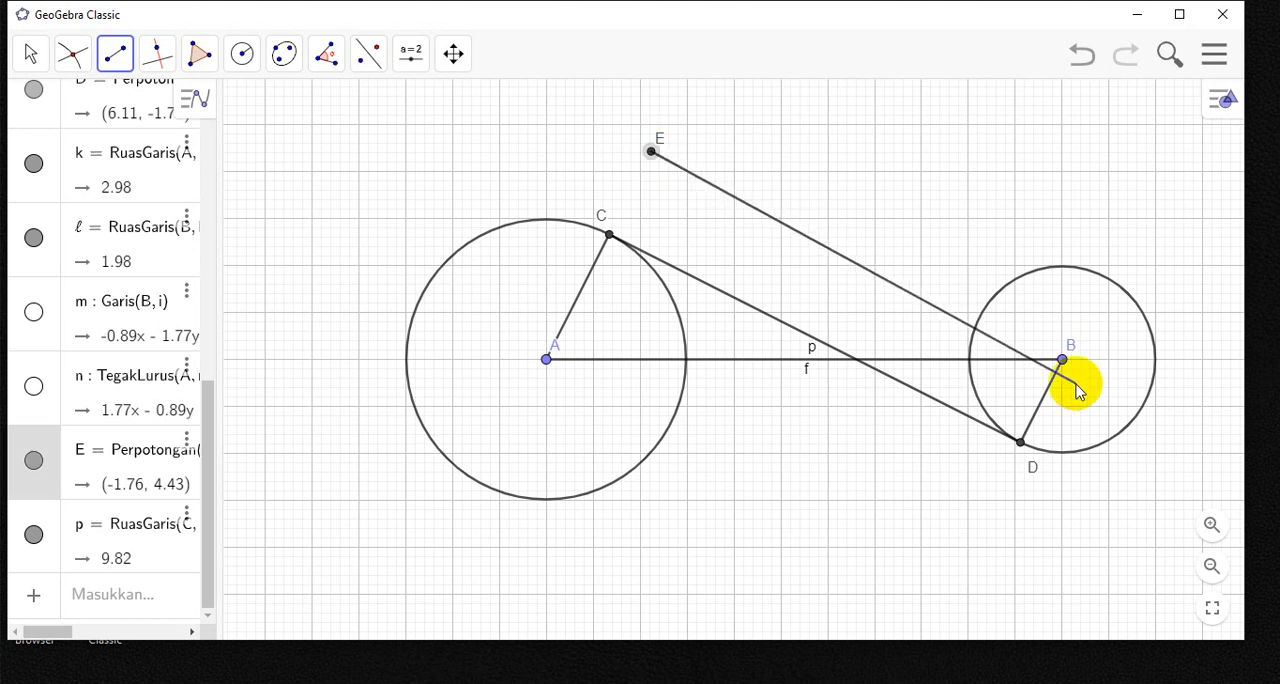
click(1062, 360)
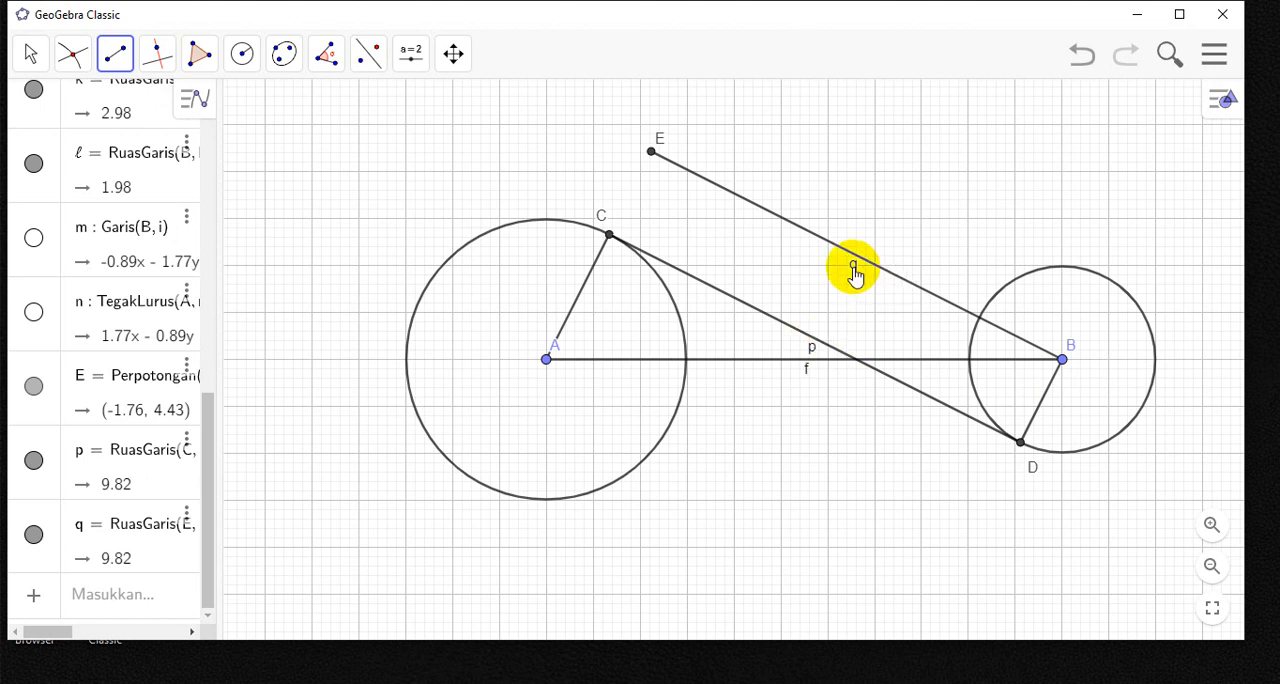
- Draw the segment from C to E and hide the segment's label
click(610, 236)
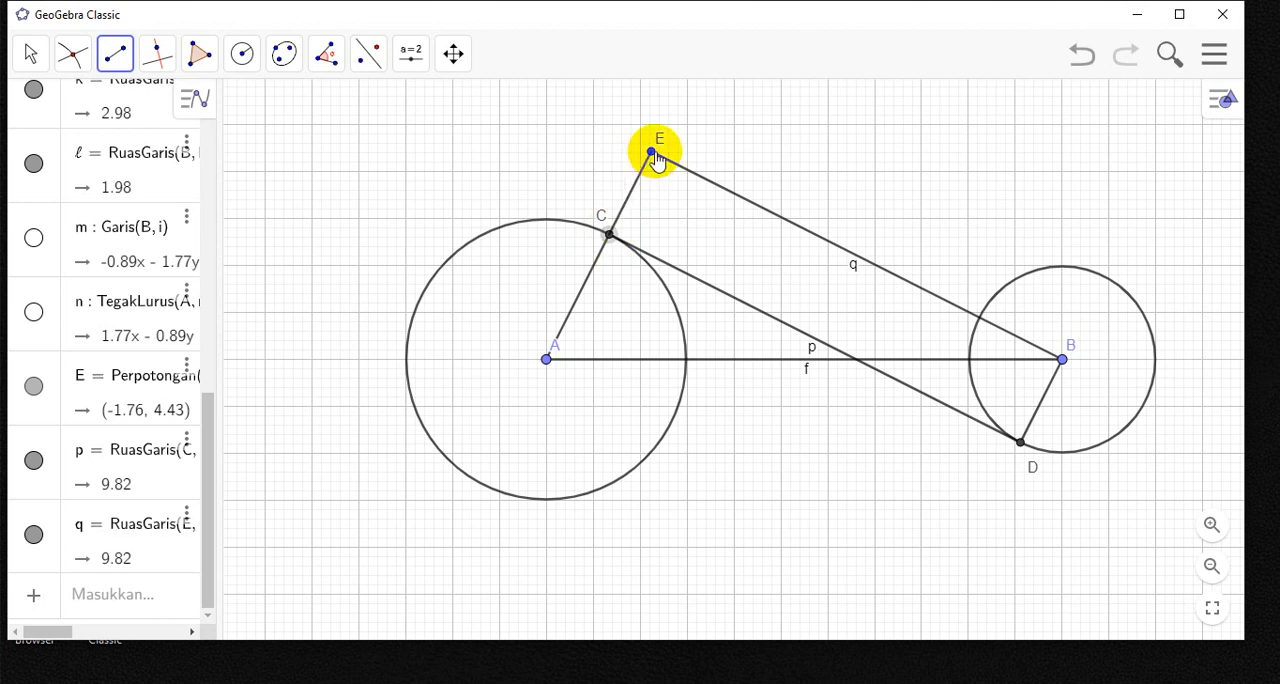
click(653, 153)
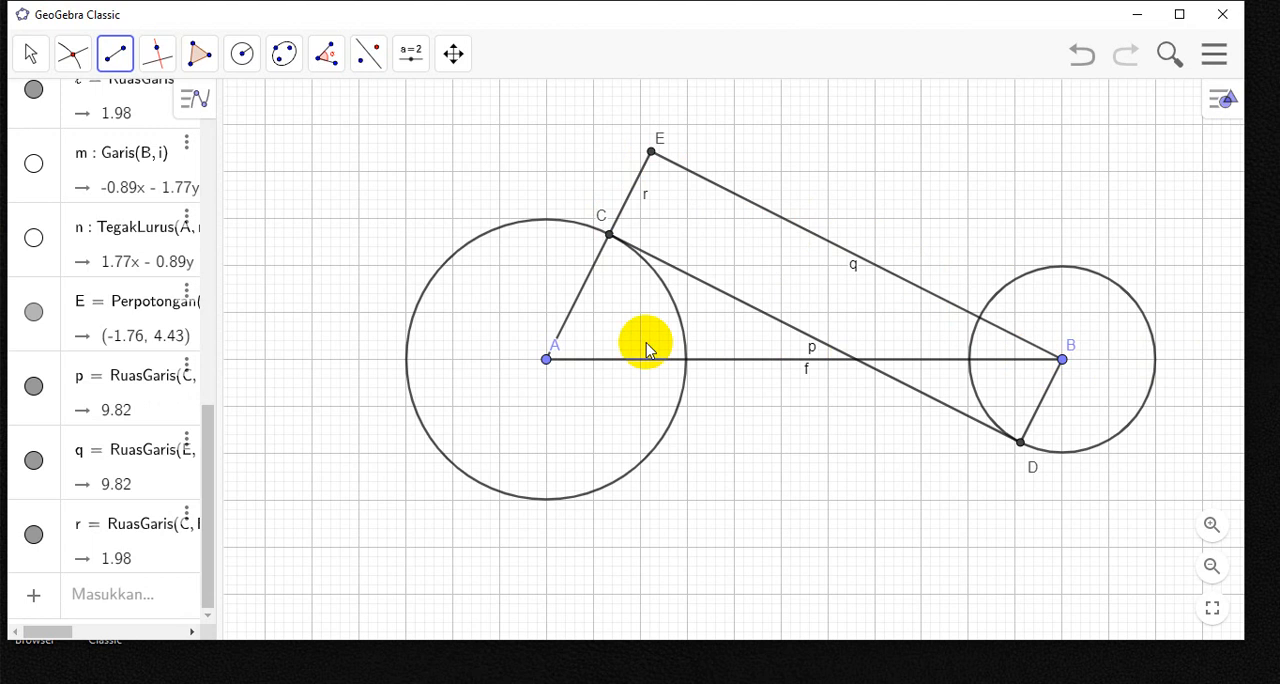
click(25, 52)
click(58, 104)
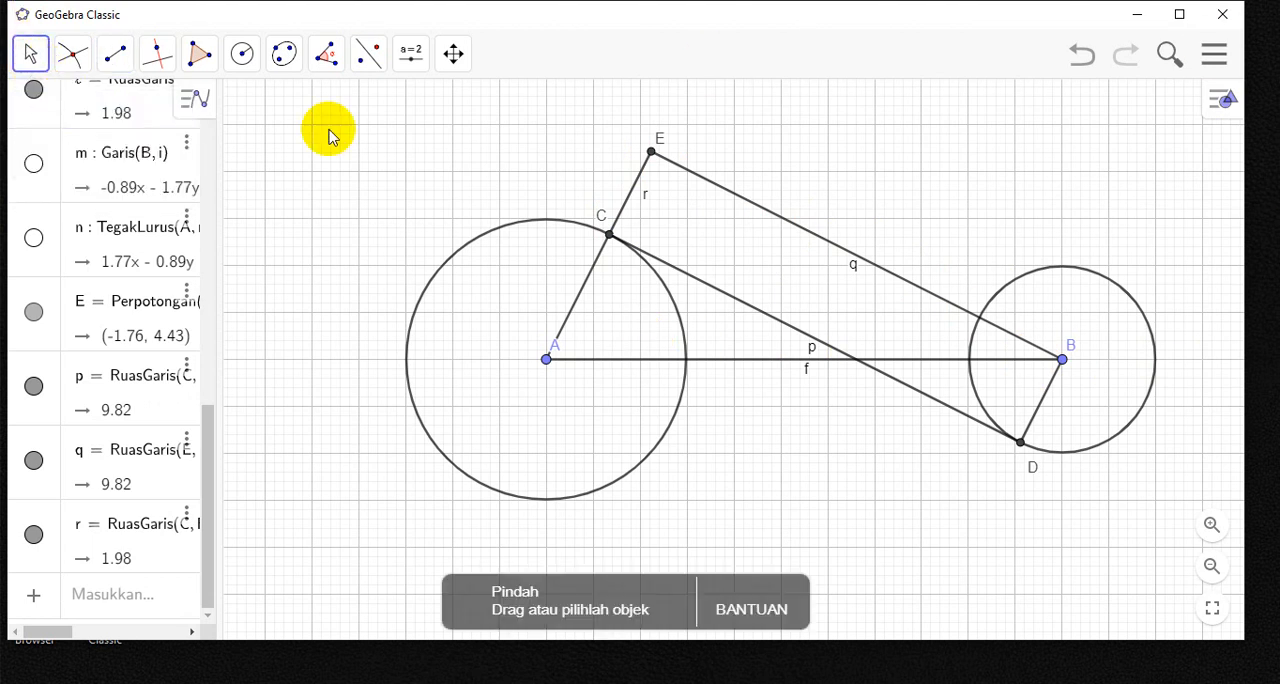
right_click(644, 203)
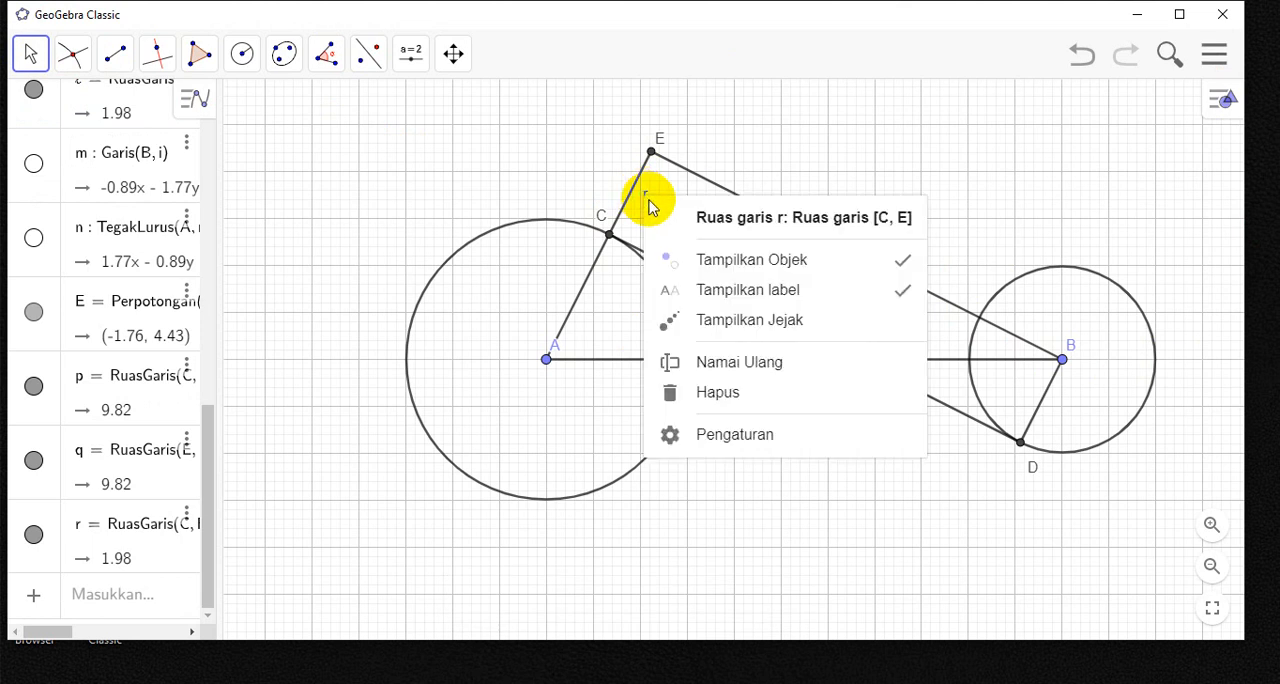
click(762, 298)
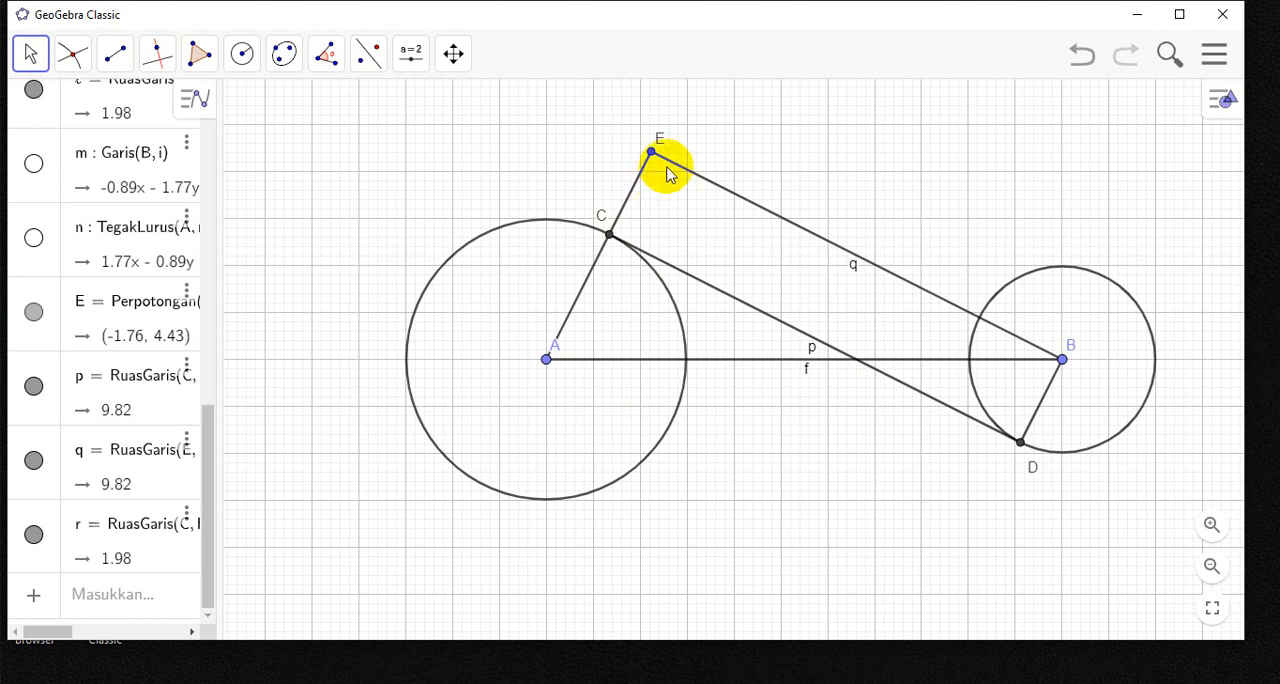
- Mark the angle at E between segments CE and EB with the Sudut tool and hide the angle's label
click(327, 58)
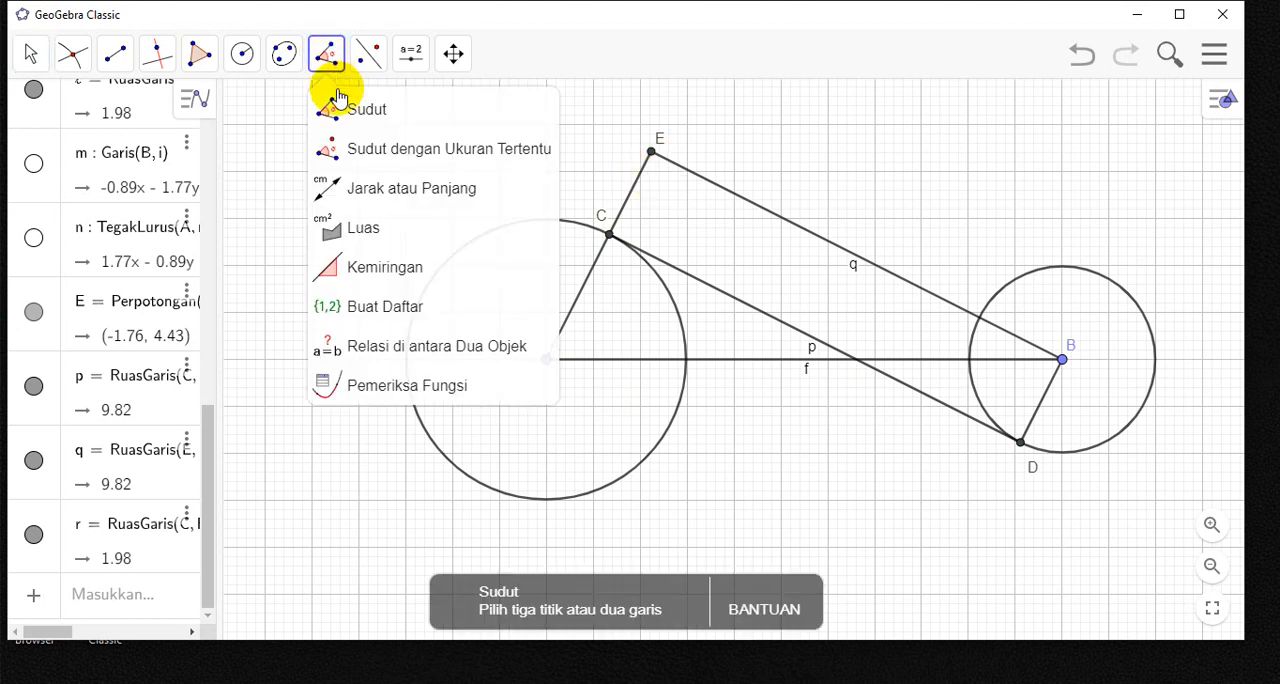
click(350, 119)
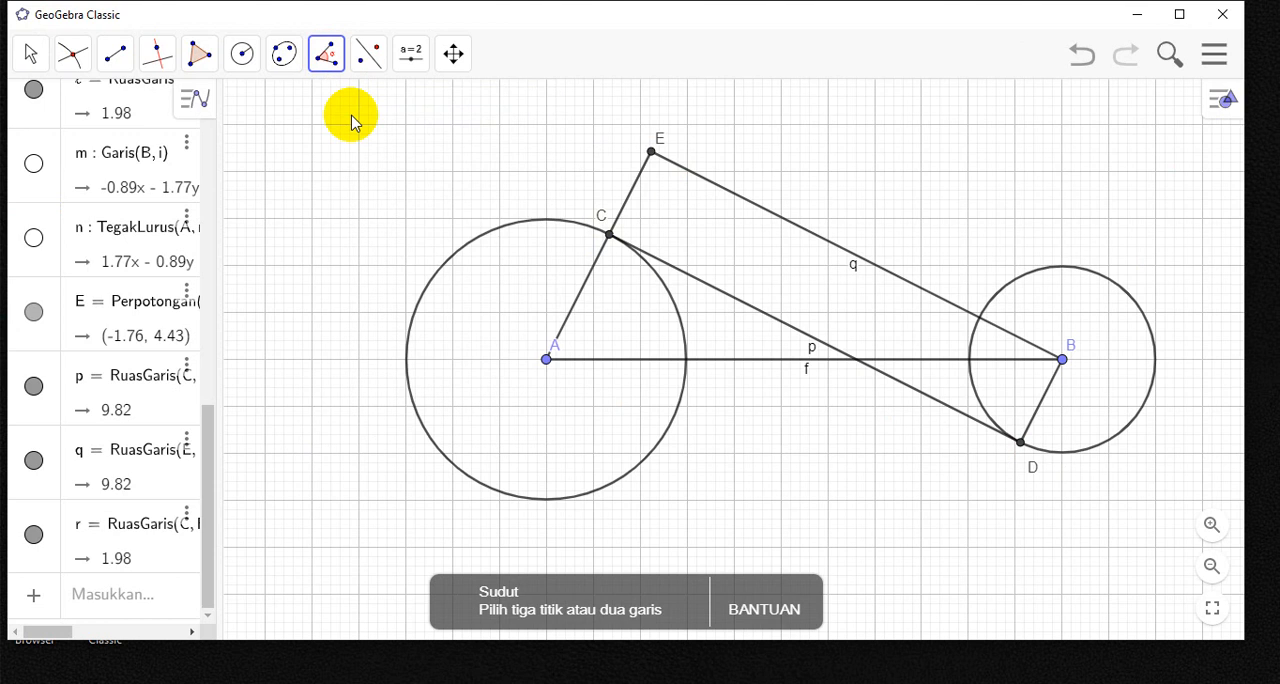
click(642, 178)
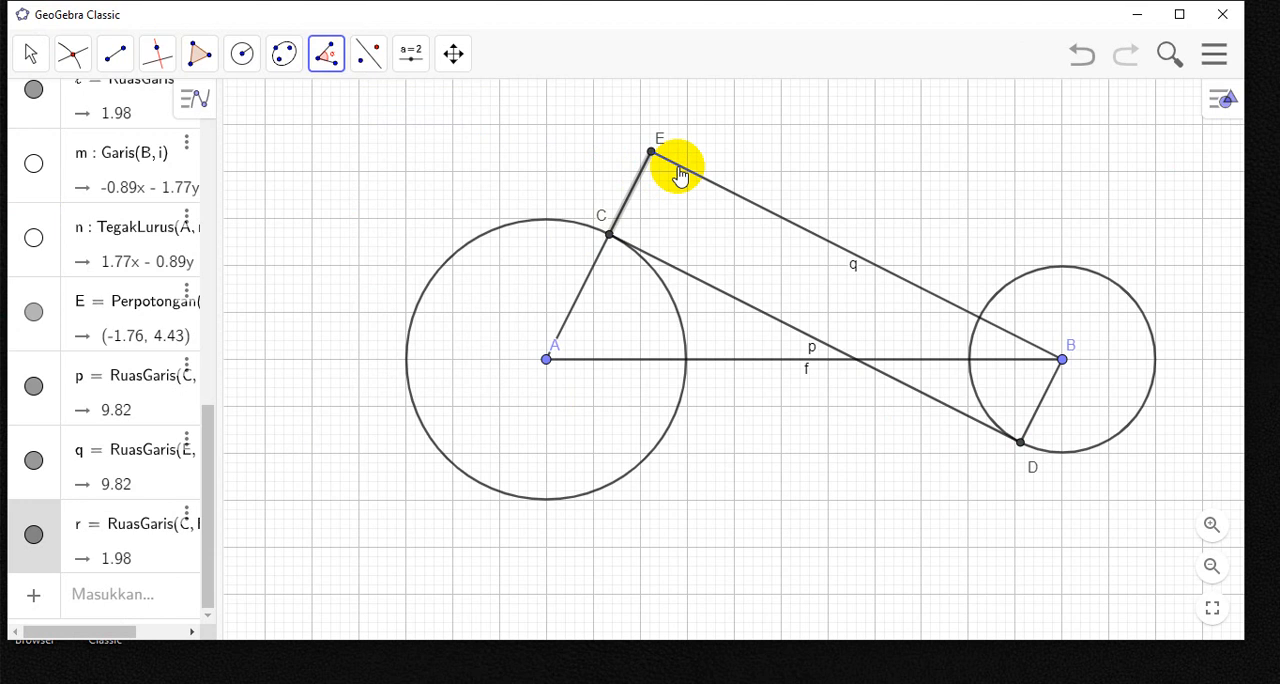
click(679, 175)
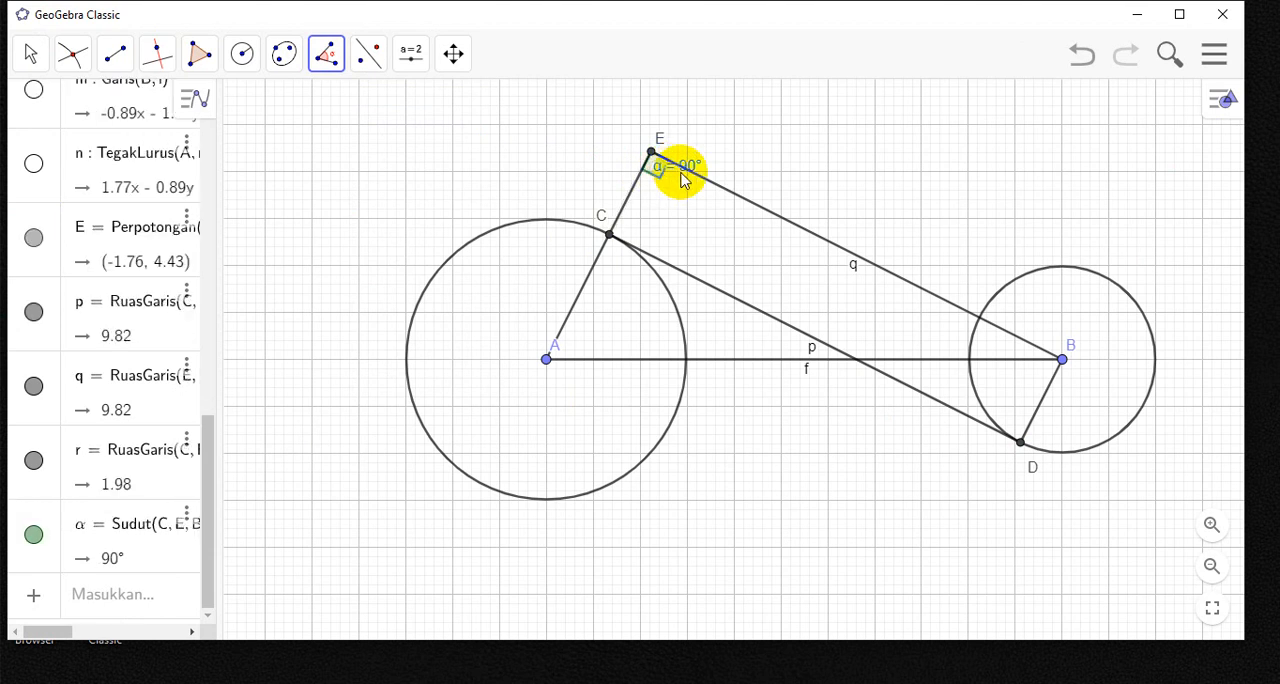
right_click(676, 177)
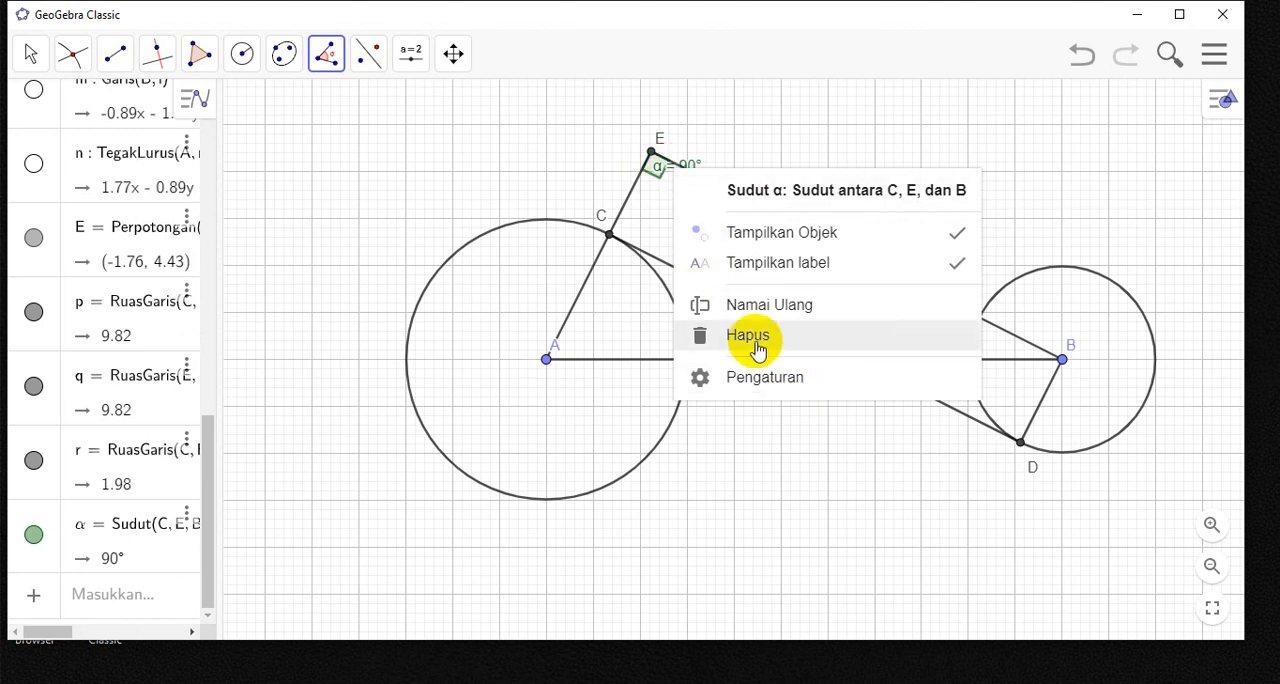
click(790, 385)
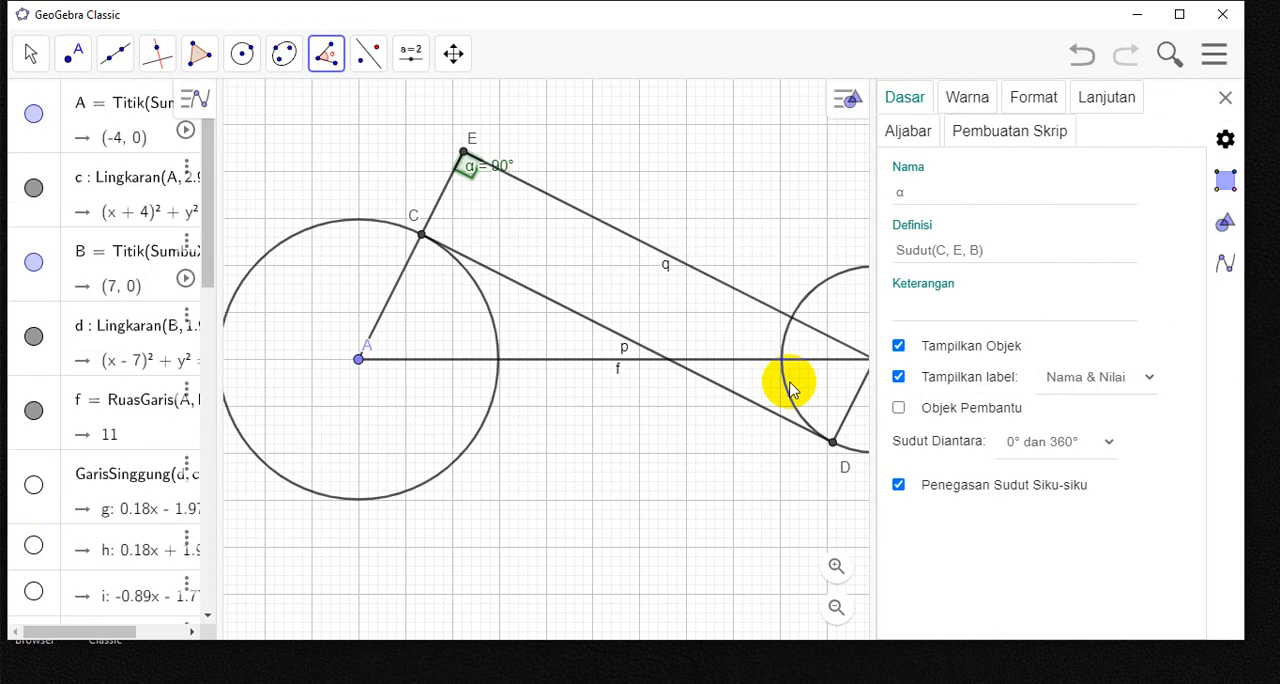
click(899, 378)
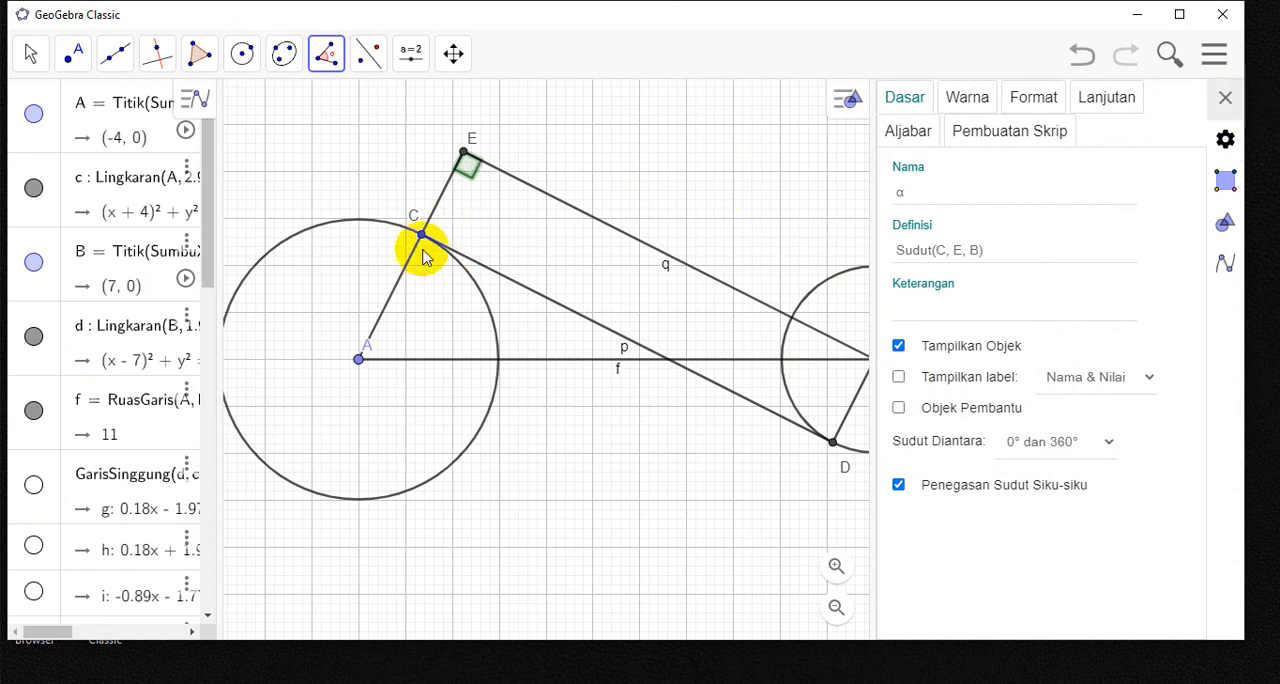
click(1225, 97)
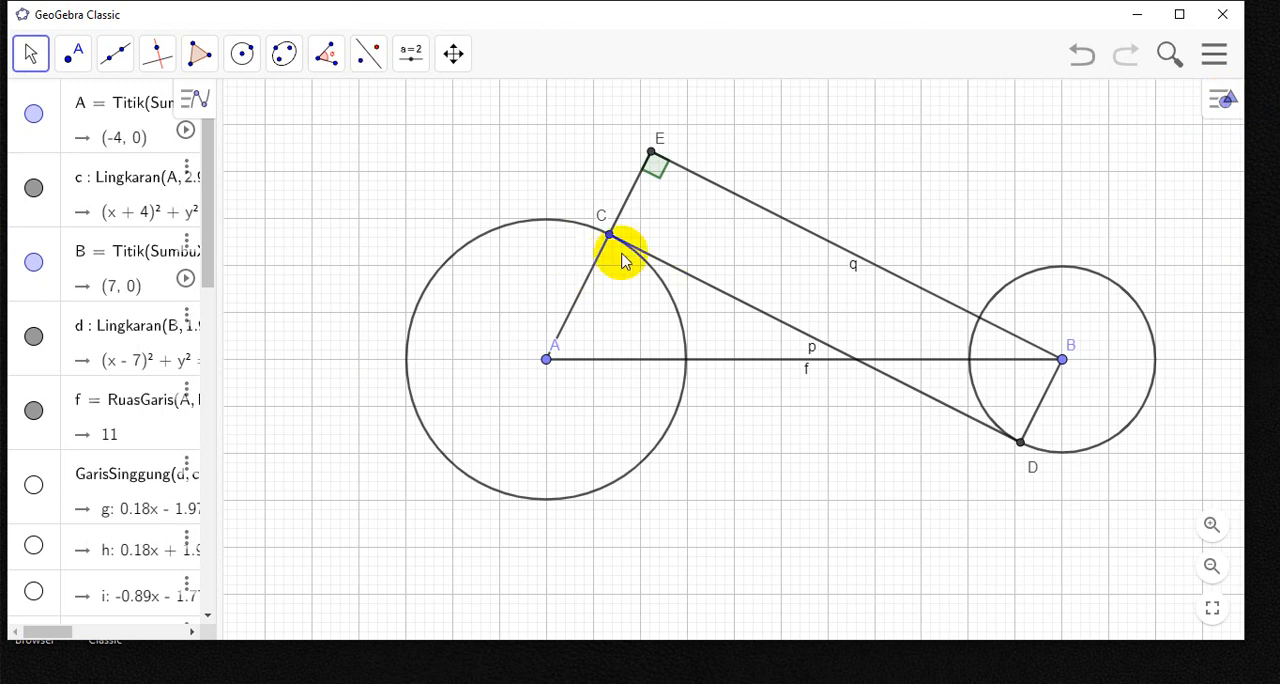
- Mark the angle at C between radius AC and segment CD with the Sudut tool and hide the angle's label
click(332, 75)
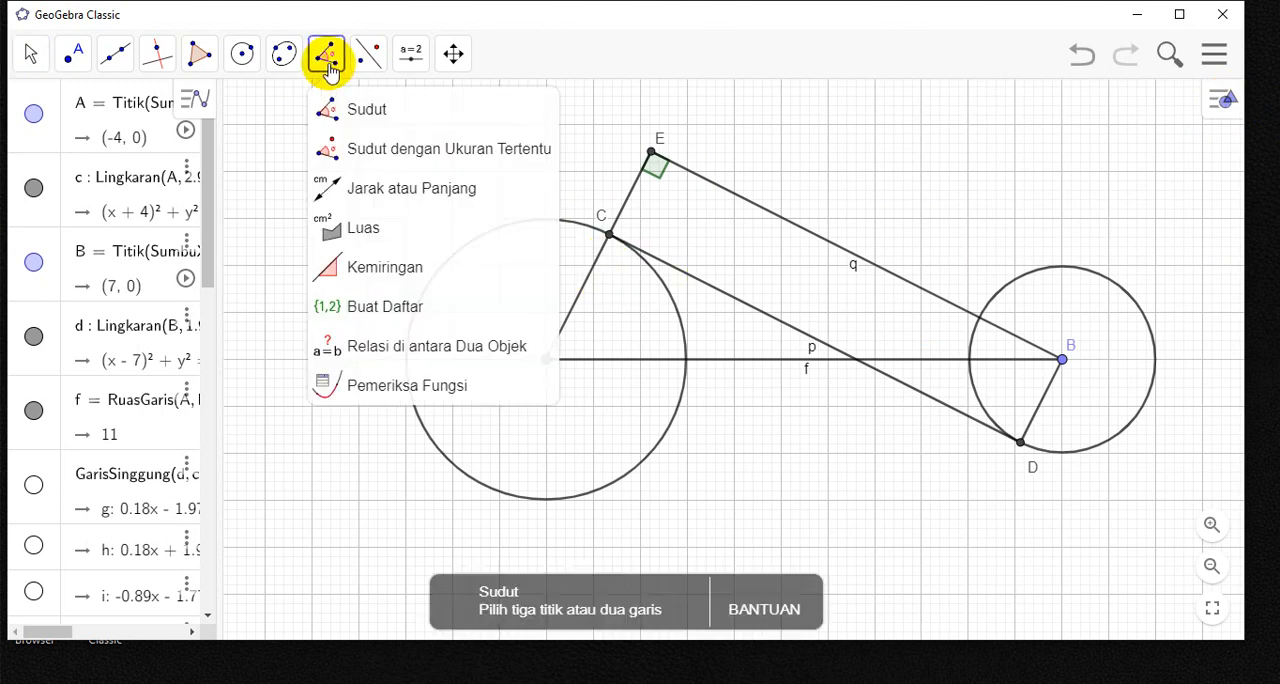
click(349, 123)
click(598, 265)
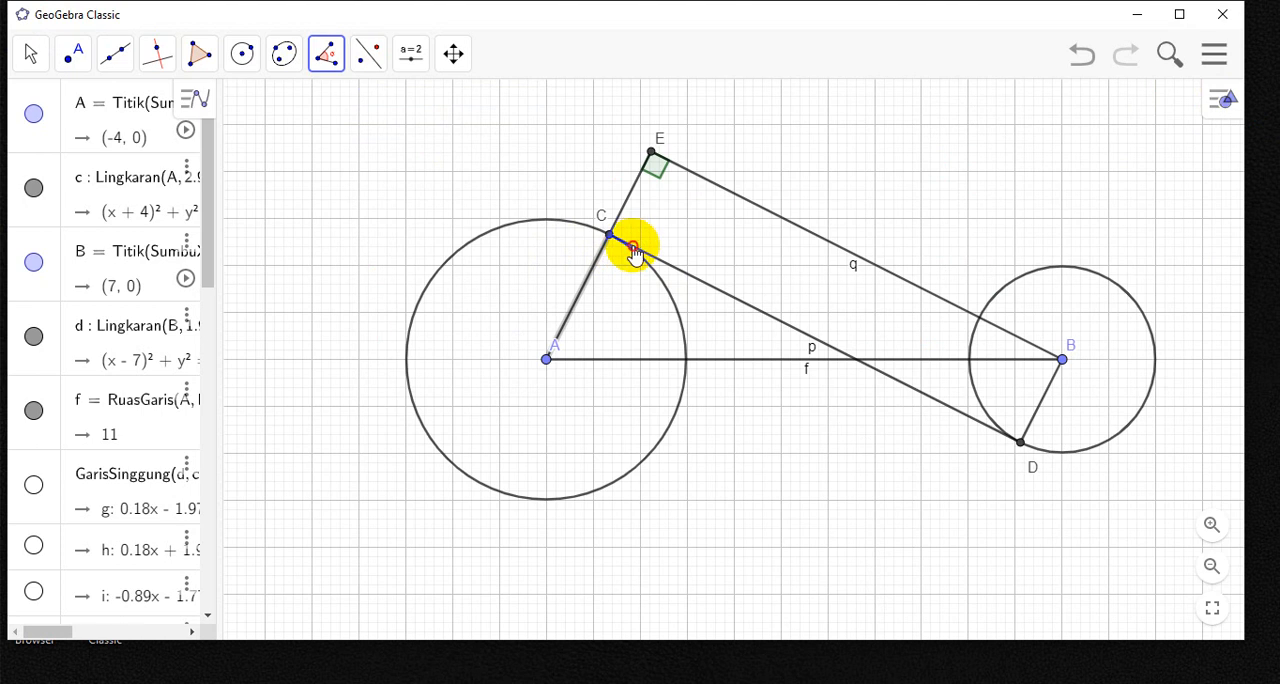
click(633, 254)
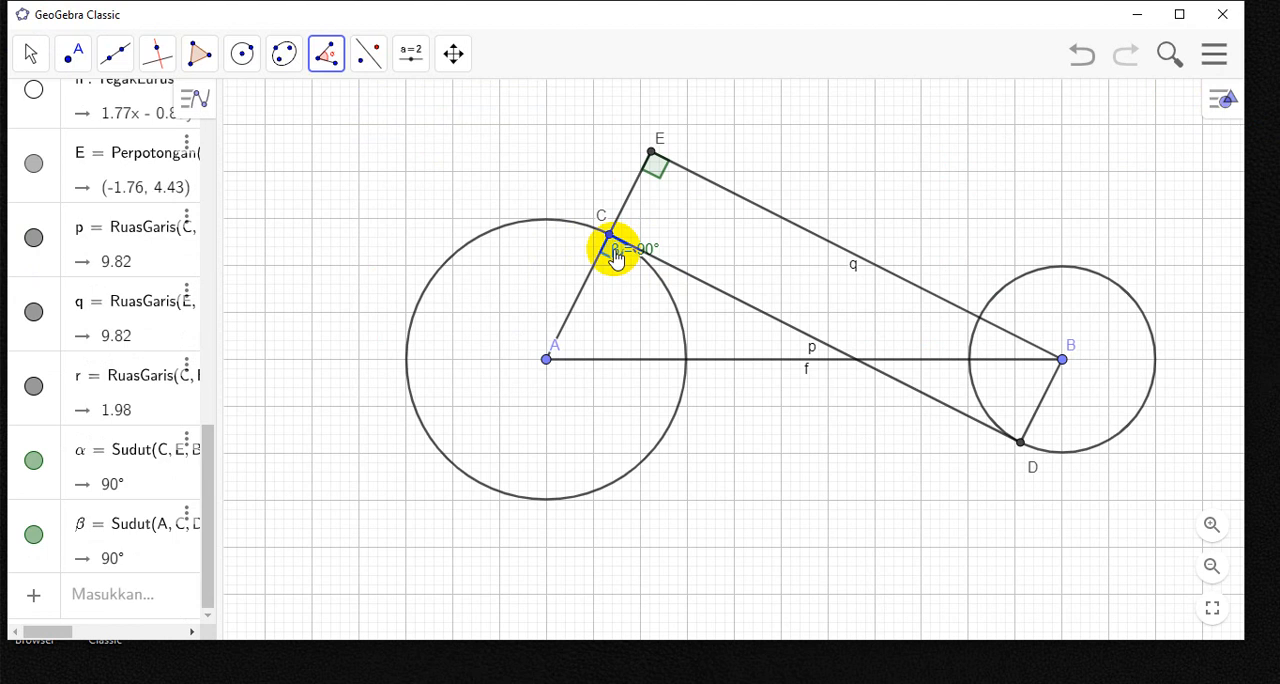
right_click(614, 256)
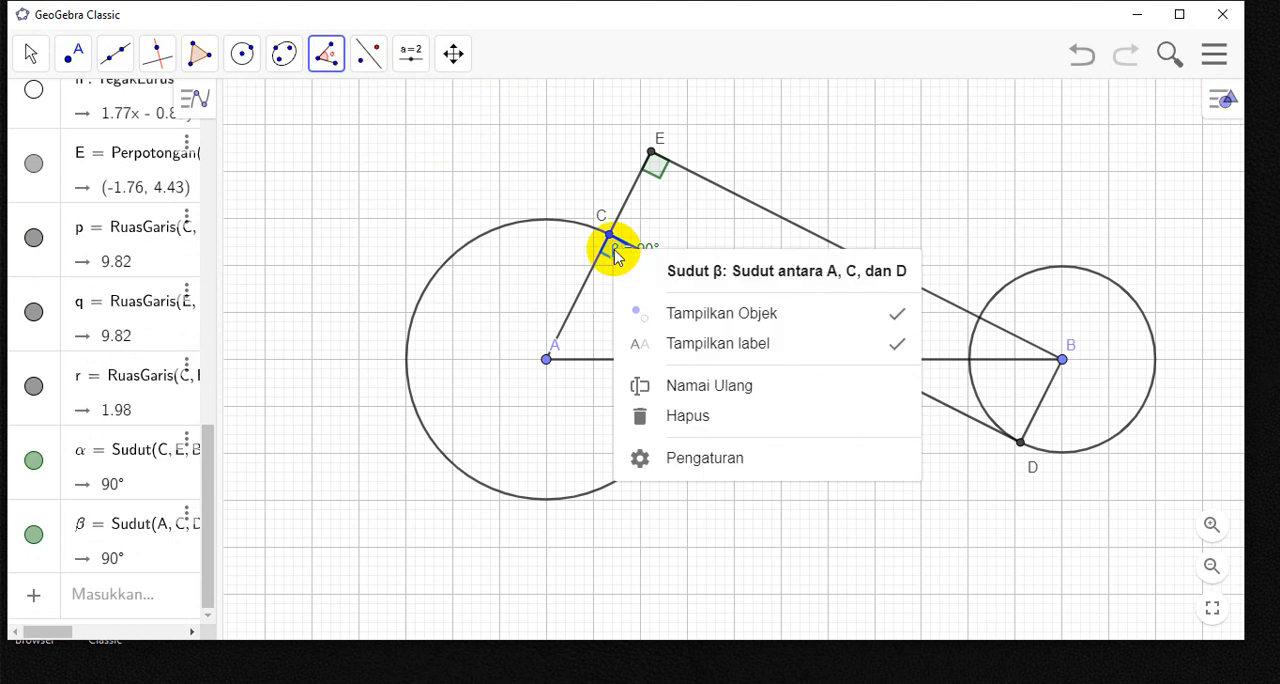
click(706, 466)
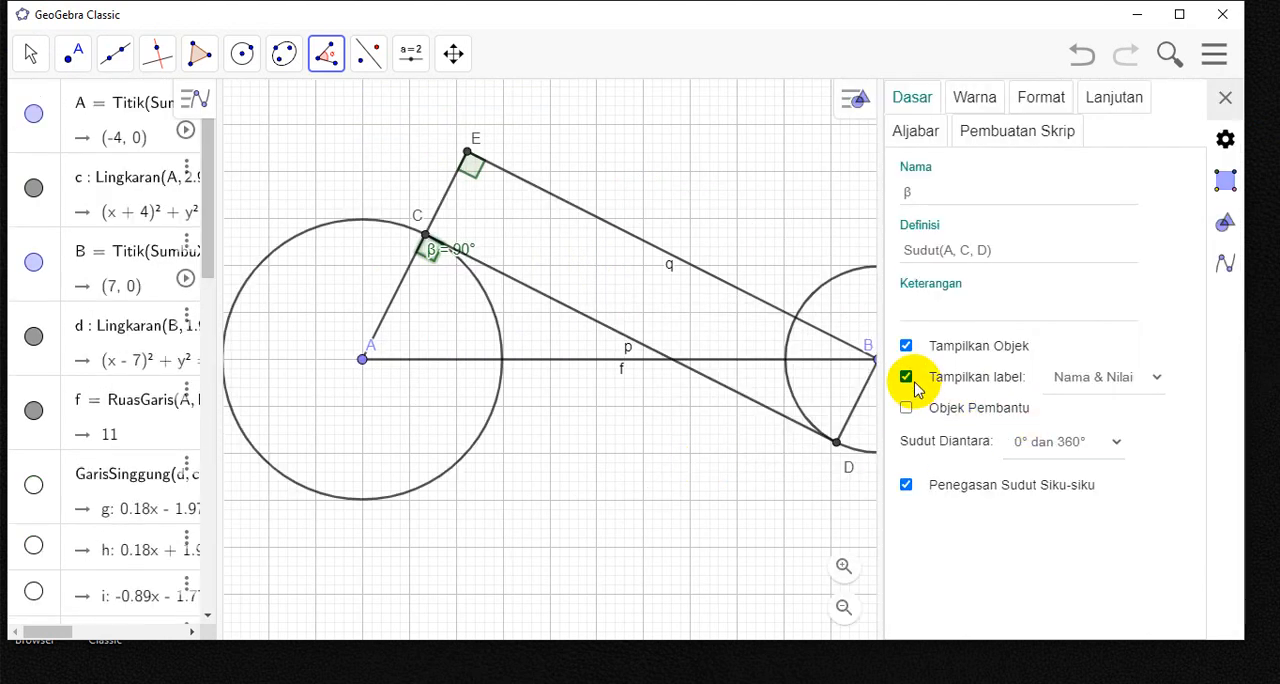
click(1225, 97)
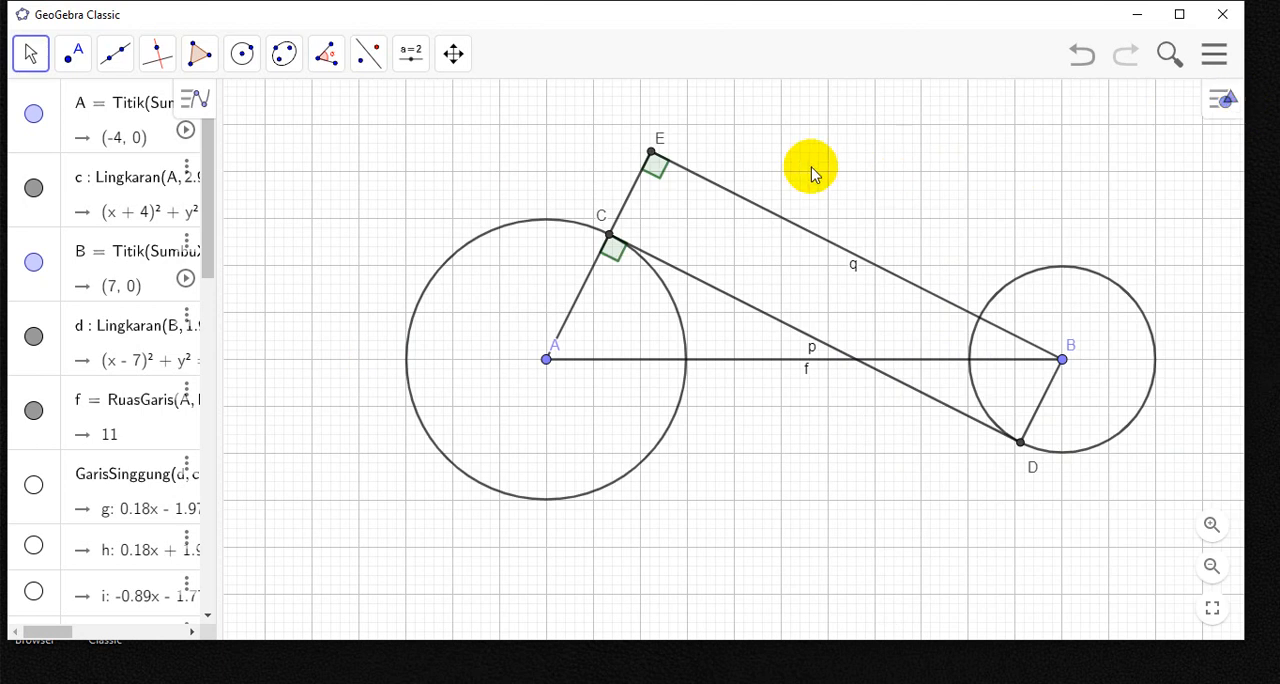